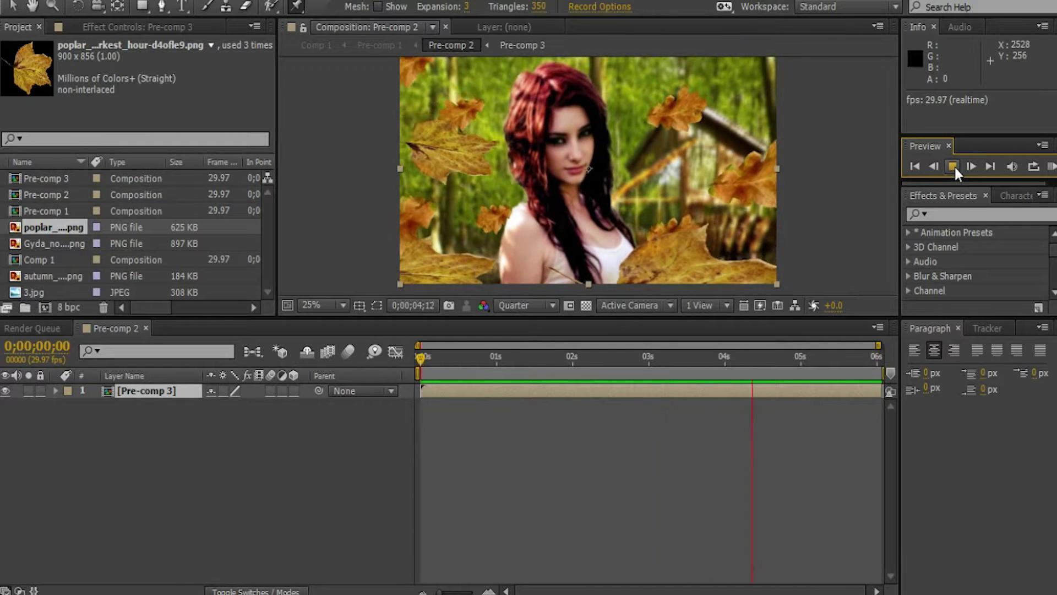
# Step: Stop the preview of the leaf animation in Pre-comp 2, scrub through it, and close its timeline
pyautogui.click(953, 166)
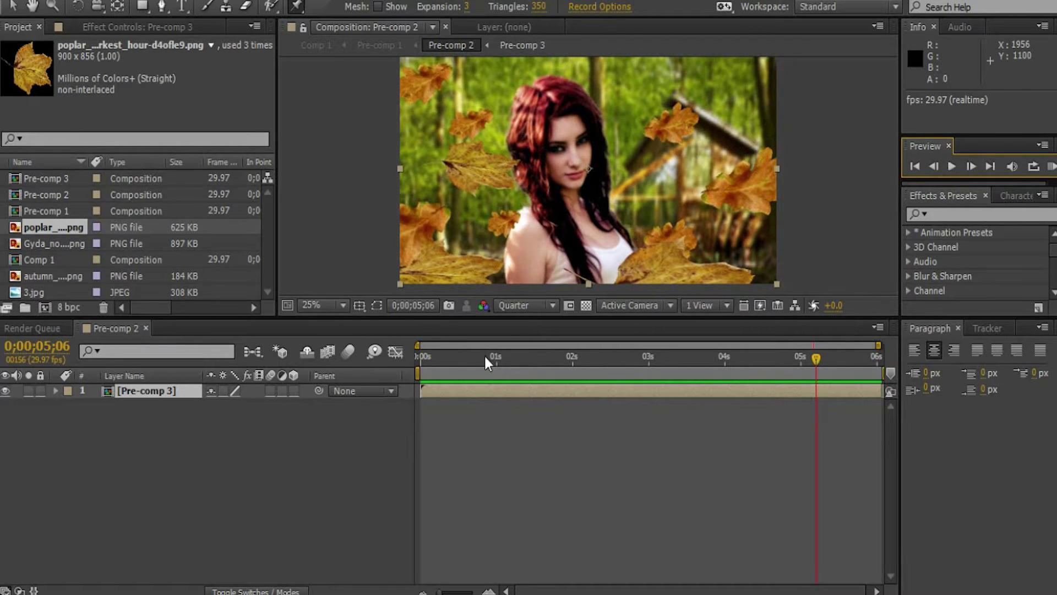
pyautogui.moveTo(485, 357); pyautogui.dragTo(903, 393)
pyautogui.click(146, 329)
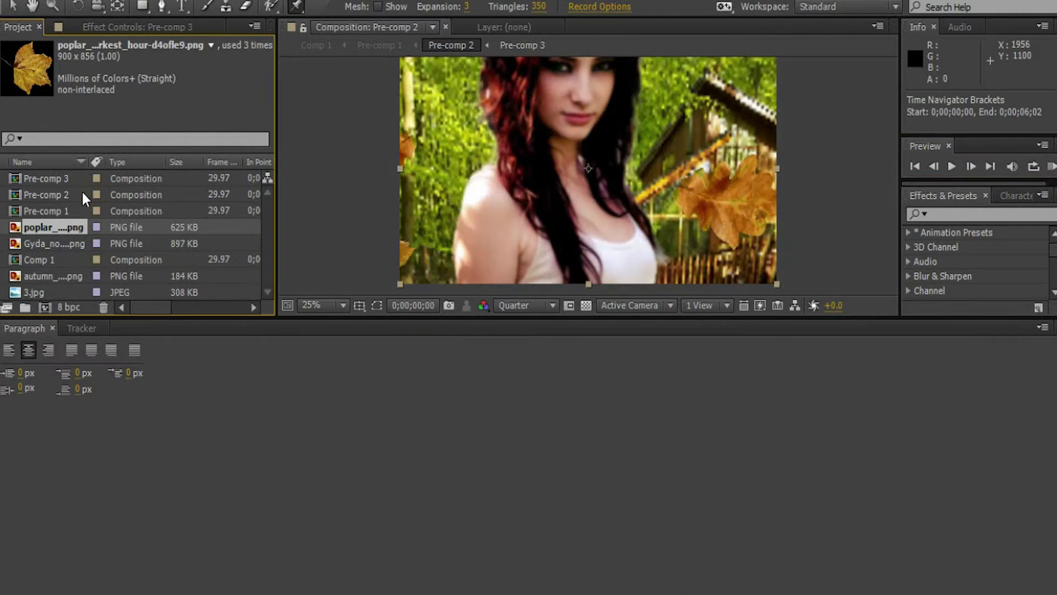
# Step: Create a new composition named Picture Animation with the HDTV 1080 29.97 preset
pyautogui.click(55, 1)
pyautogui.click(107, 7)
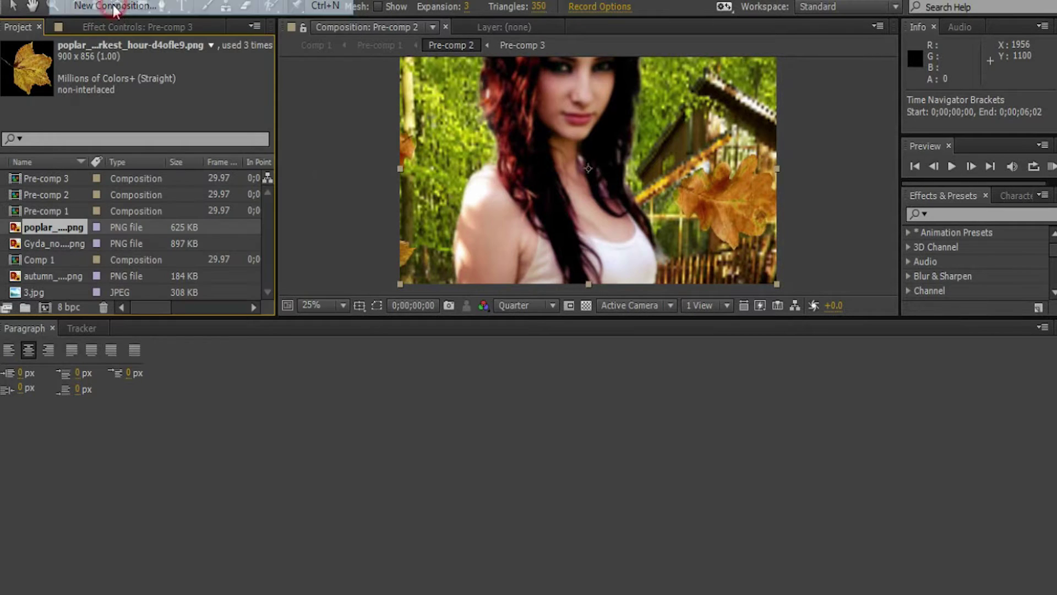
pyautogui.write('Picture Animation')
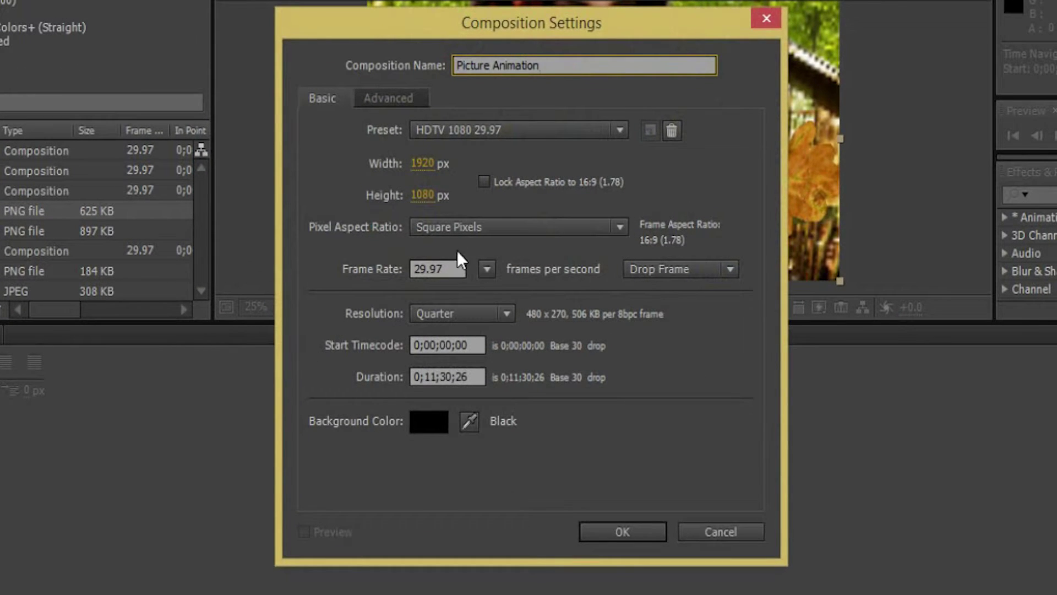
pyautogui.click(611, 527)
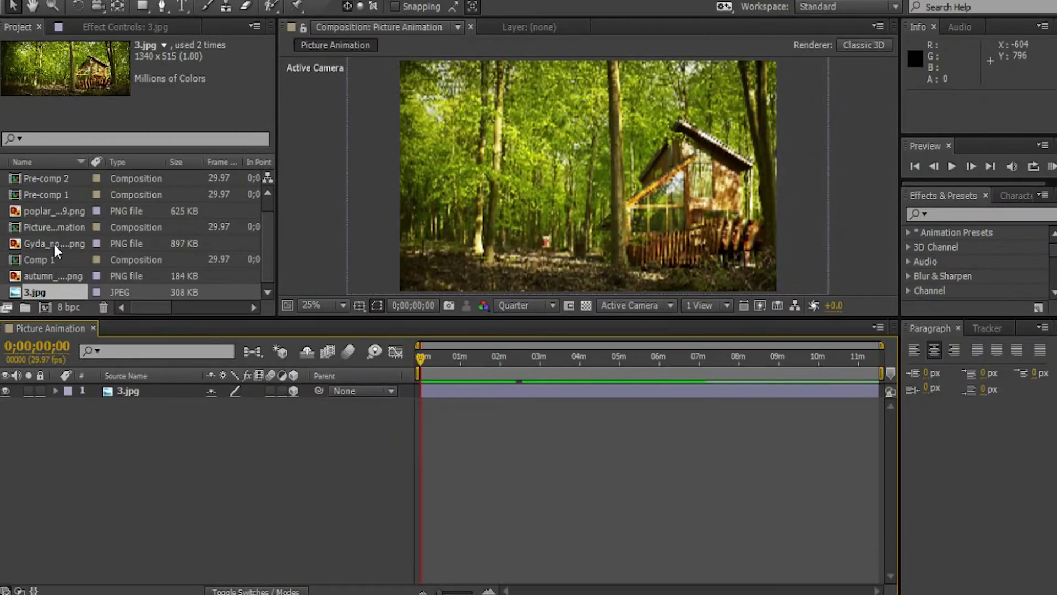
# Step: Add the Gyda woman cutout PNG to the Picture Animation composition as a layer above 3.jpg
pyautogui.click(55, 243)
pyautogui.moveTo(78, 371); pyautogui.dragTo(160, 385)
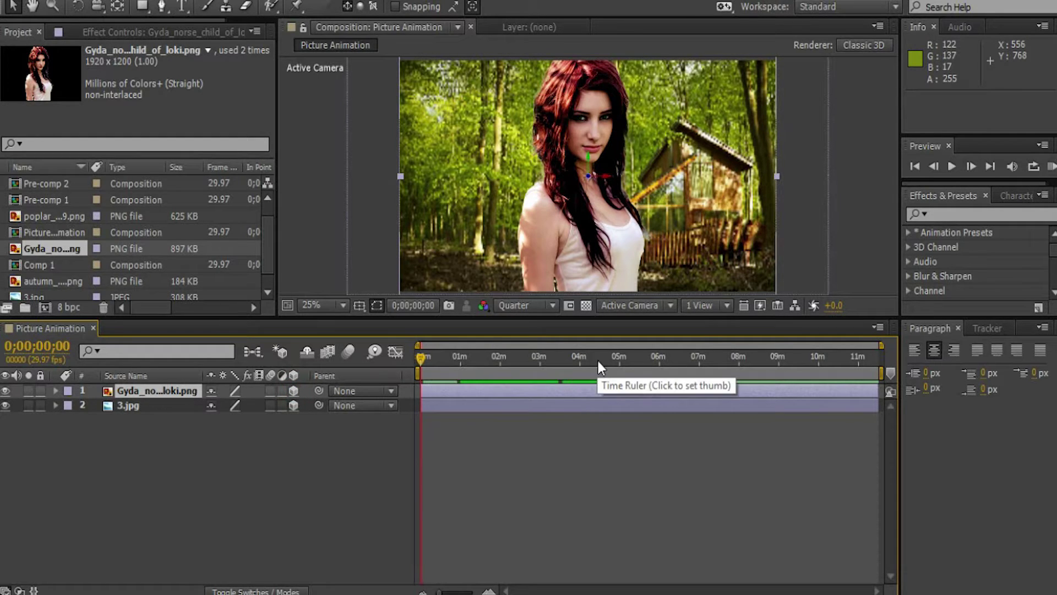
# Step: Shorten the work area to end at 0;00;29;16 and trim the composition to it
pyautogui.moveTo(881, 372); pyautogui.dragTo(443, 371)
pyautogui.rightClick(433, 374)
pyautogui.click(469, 423)
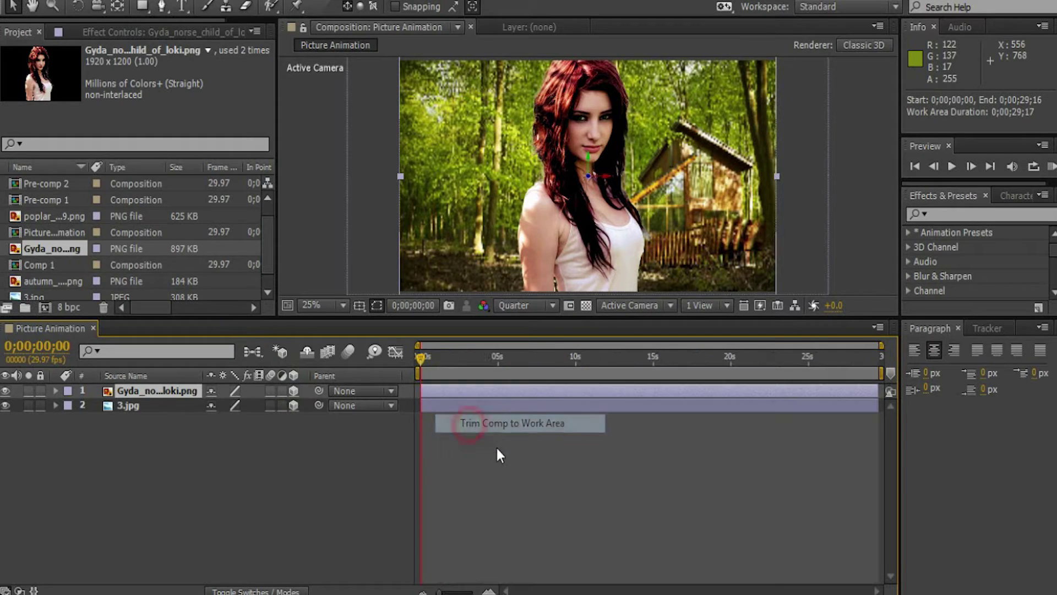
pyautogui.click(423, 362)
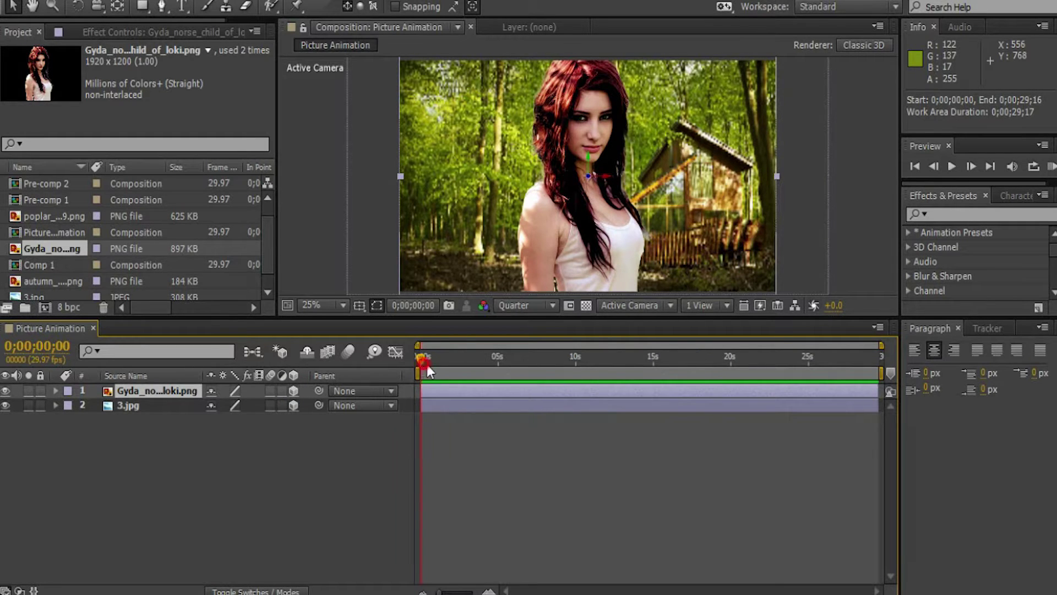
# Step: Create a two-node camera layer named Camera 1 with the 28mm preset
pyautogui.click(190, 440)
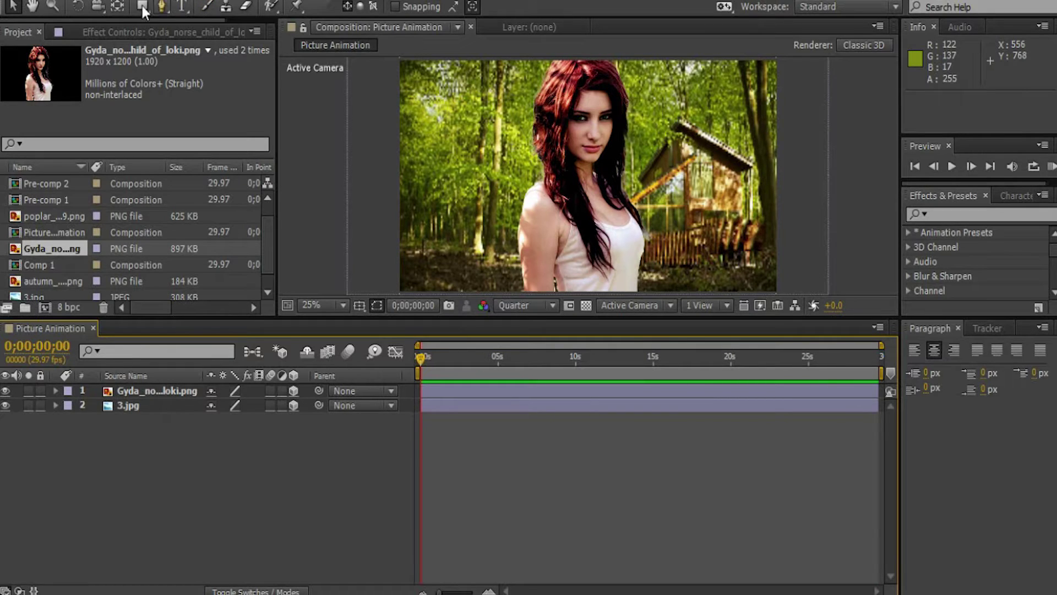
pyautogui.click(98, 8)
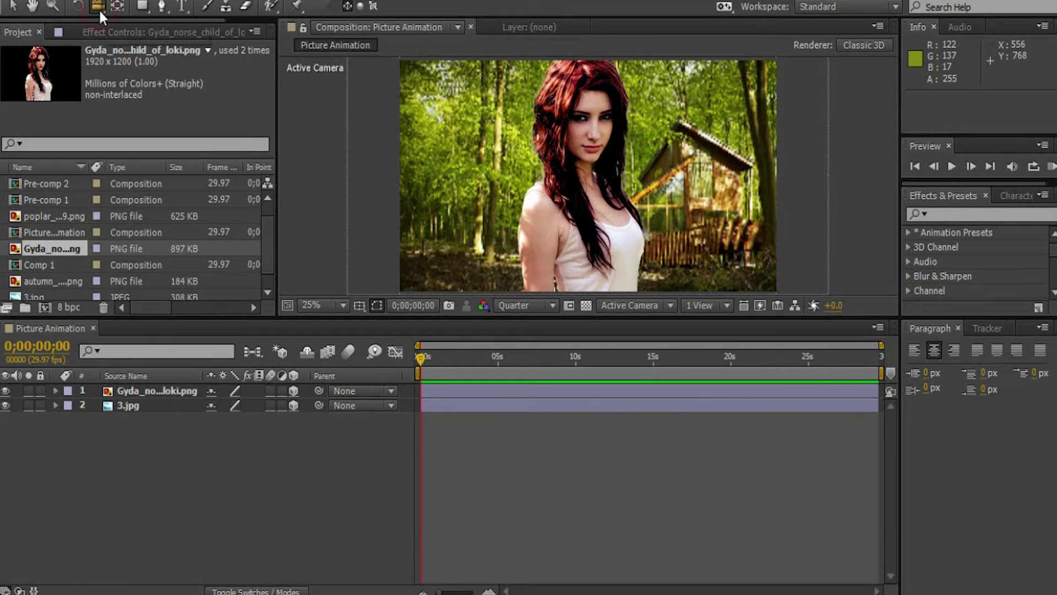
pyautogui.click(461, 116)
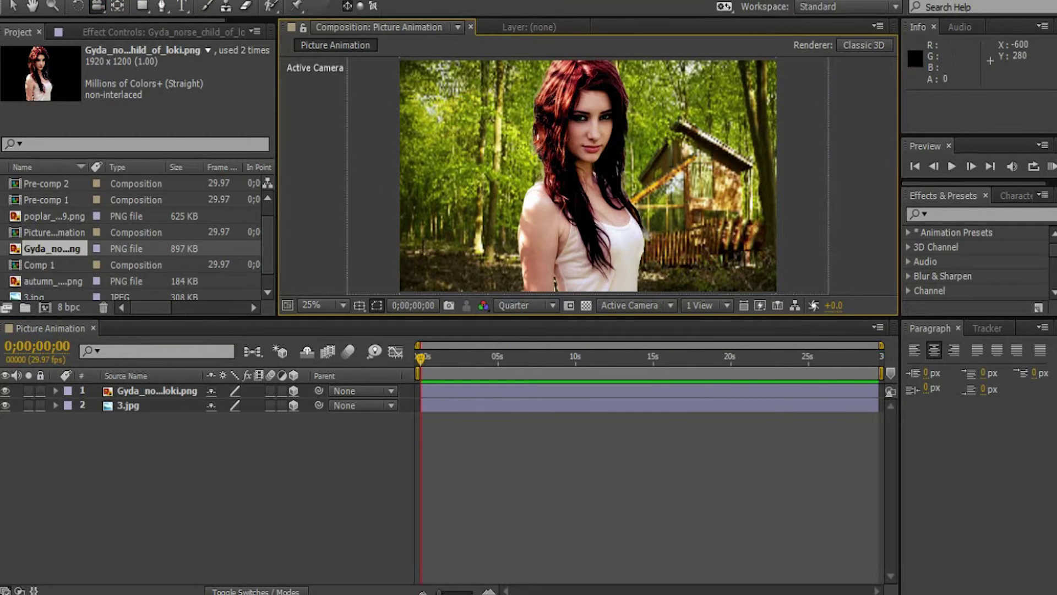
pyautogui.hotkey('alt', 't')
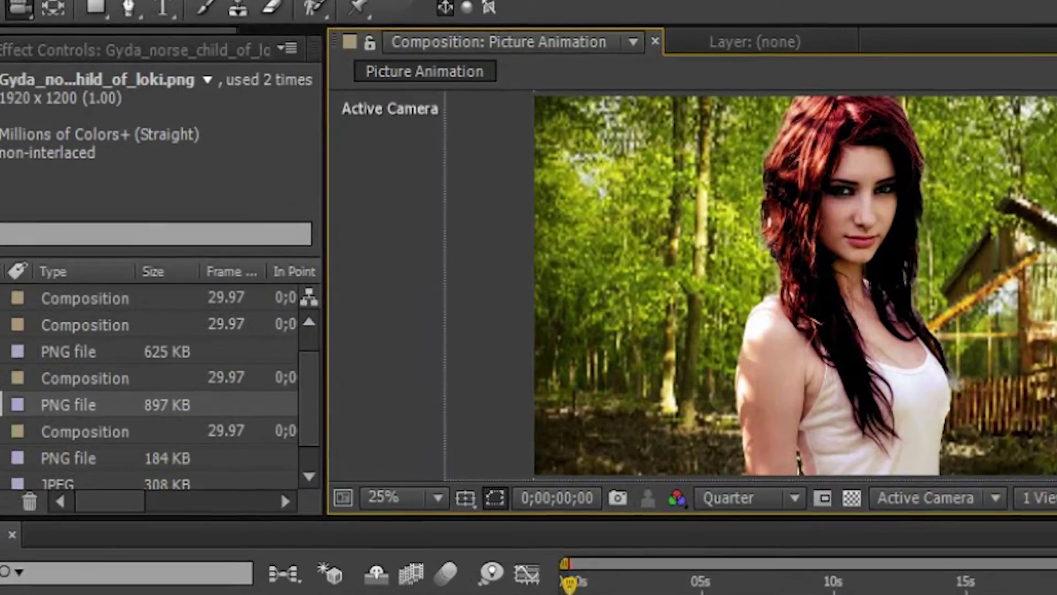
pyautogui.hotkey('alt', 't')
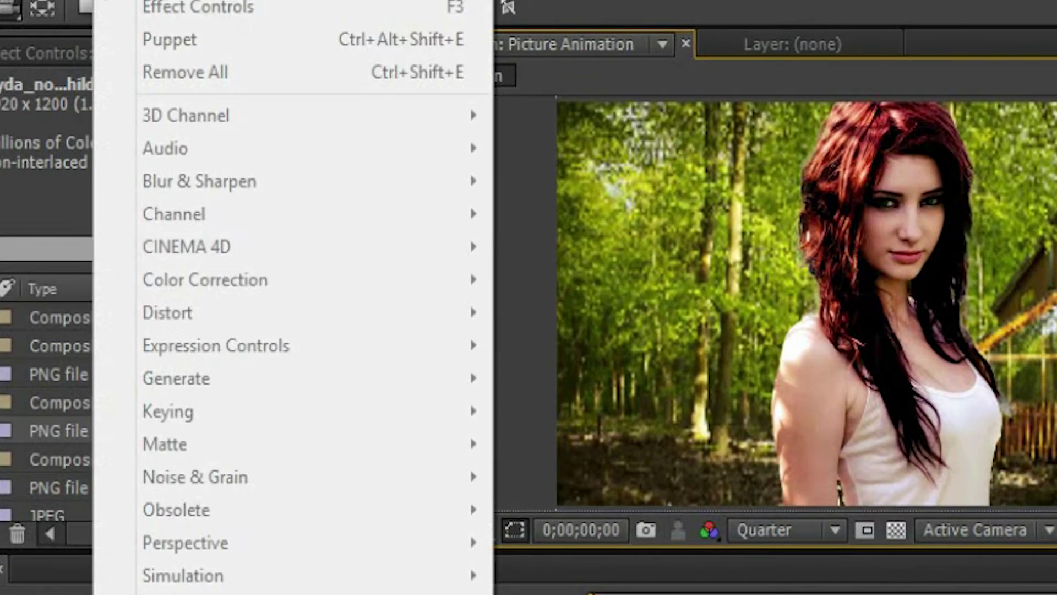
pyautogui.moveTo(48, 5)
pyautogui.moveTo(439, 16)
pyautogui.click(712, 105)
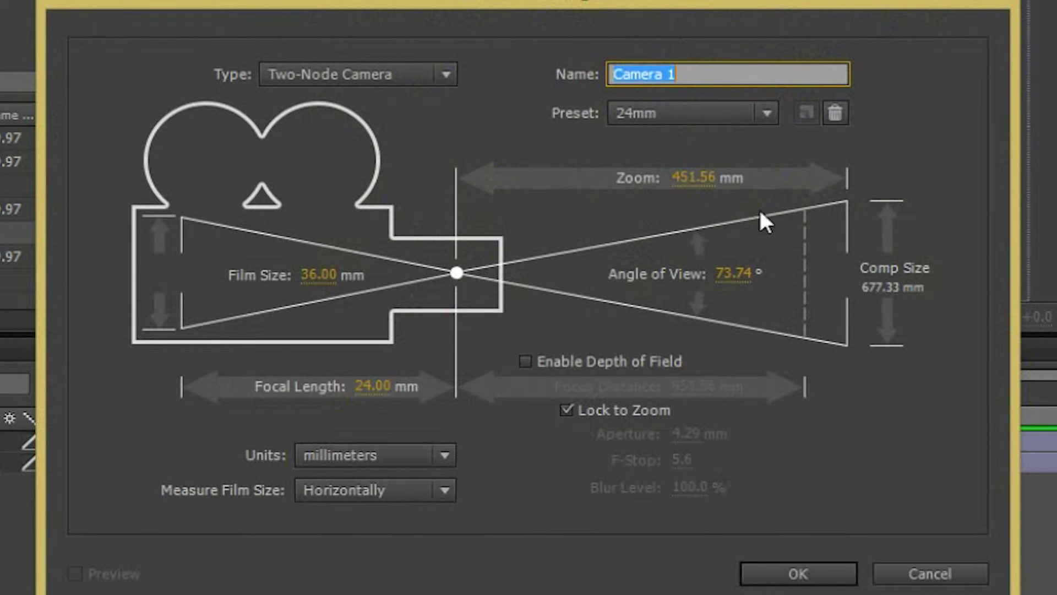
pyautogui.click(709, 111)
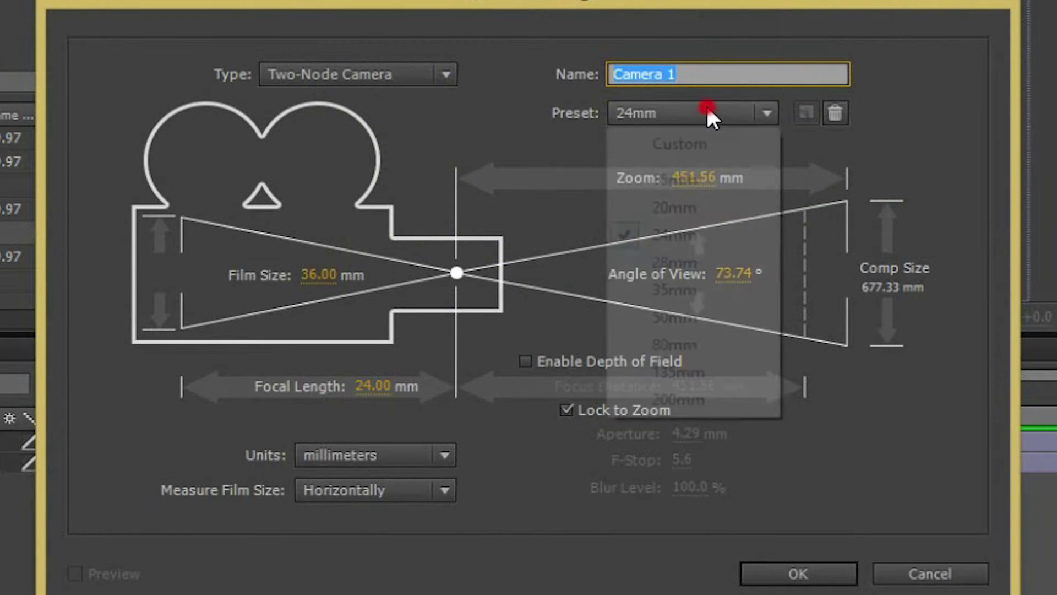
pyautogui.click(726, 263)
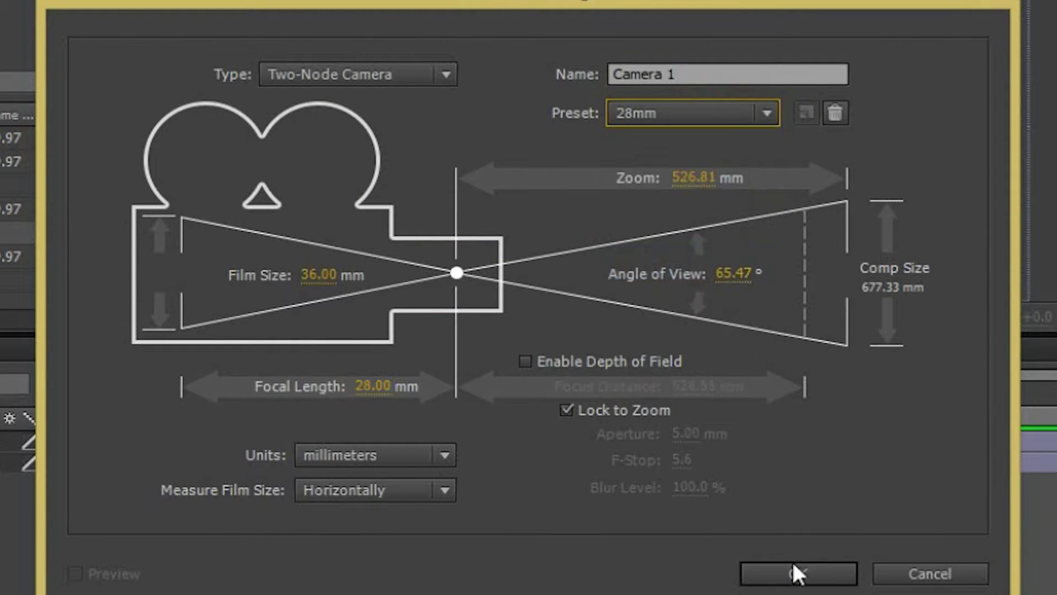
pyautogui.click(794, 567)
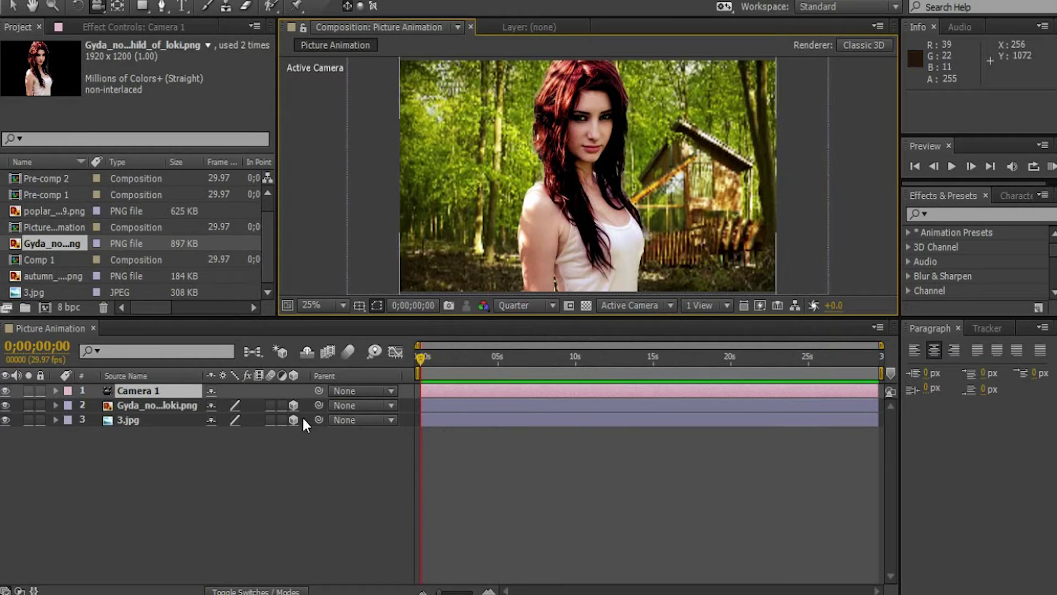
# Step: Separate the woman layer from the background in depth by setting its anchor point Z value to 221
pyautogui.moveTo(521, 180); pyautogui.dragTo(583, 198)
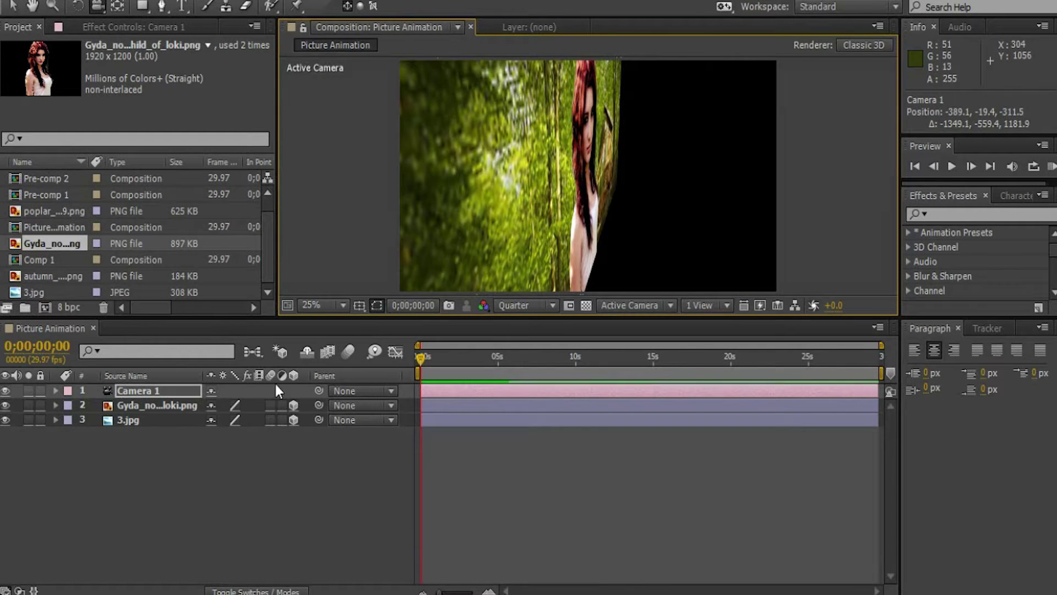
pyautogui.click(56, 405)
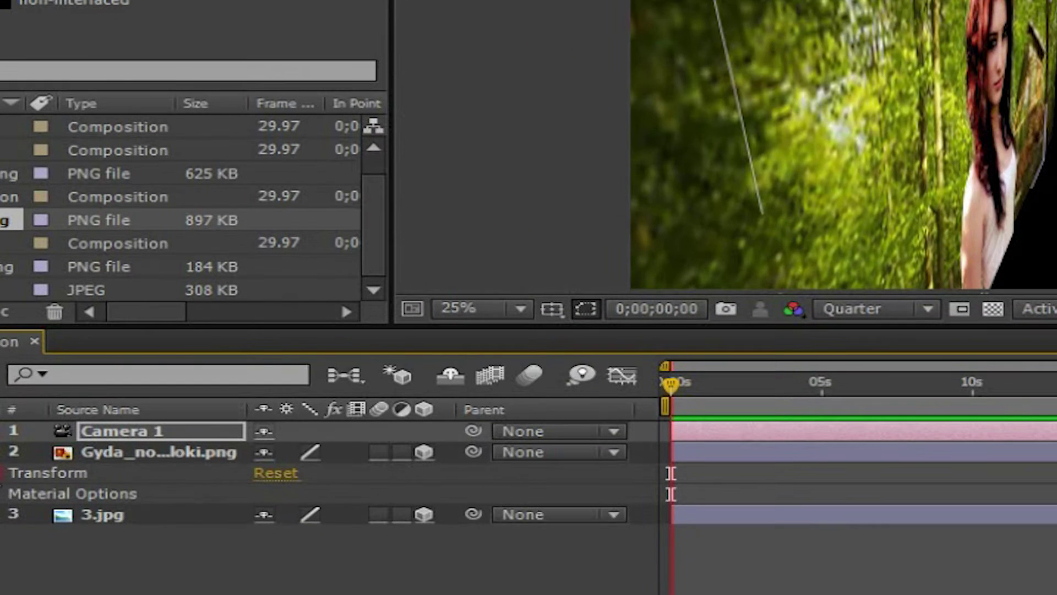
pyautogui.click(1, 474)
pyautogui.moveTo(364, 493); pyautogui.dragTo(748, 533)
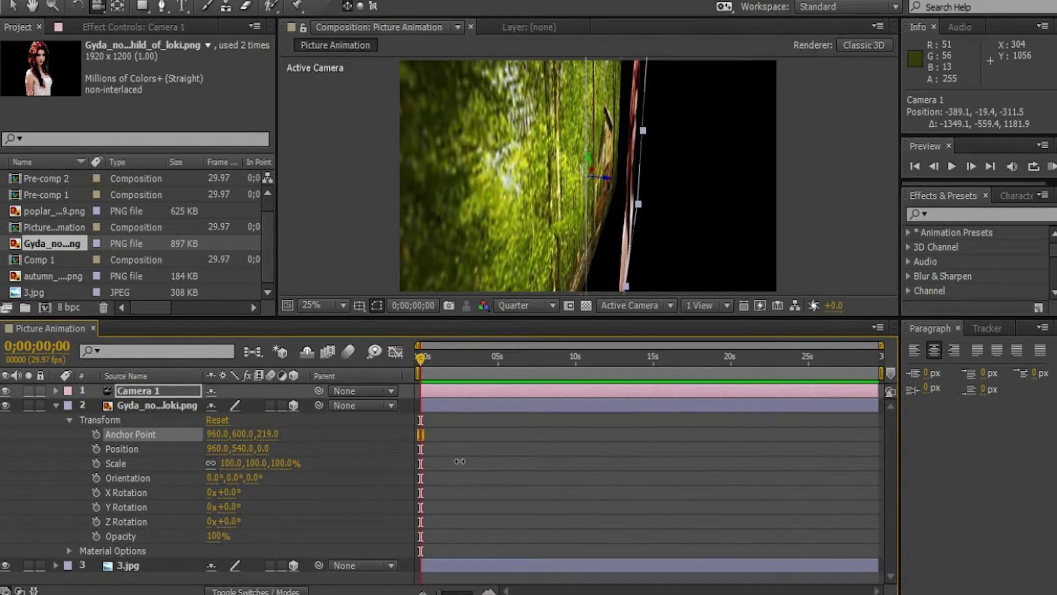
pyautogui.moveTo(460, 462); pyautogui.dragTo(461, 461)
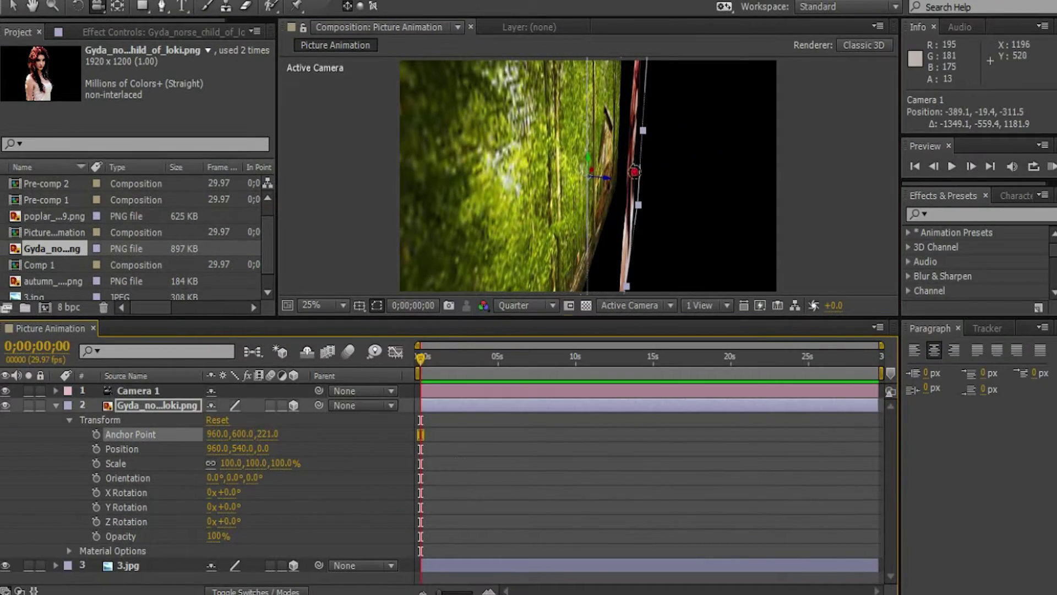
pyautogui.moveTo(634, 171); pyautogui.dragTo(582, 153)
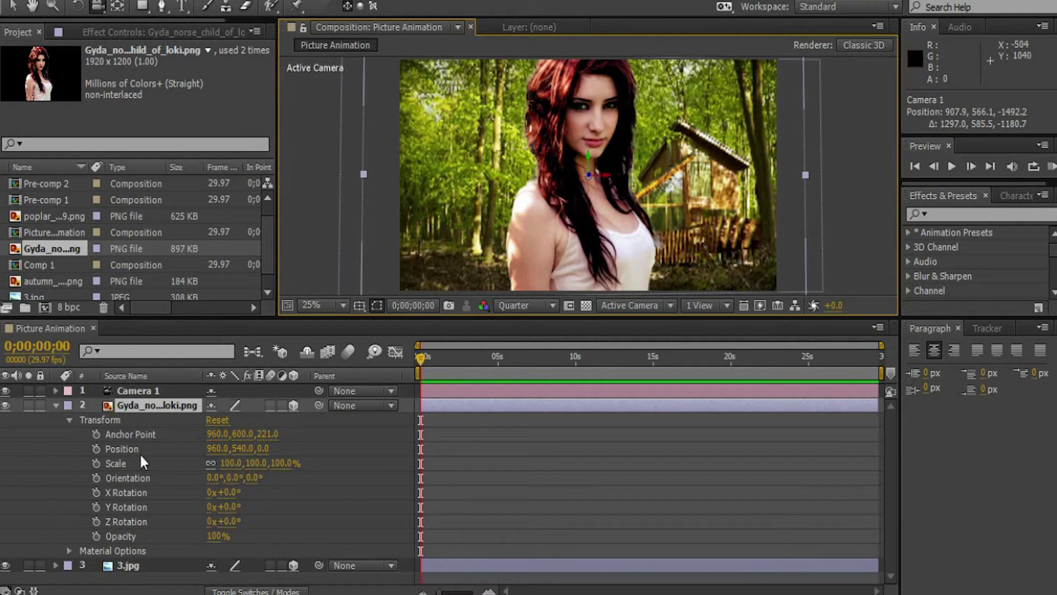
pyautogui.click(56, 404)
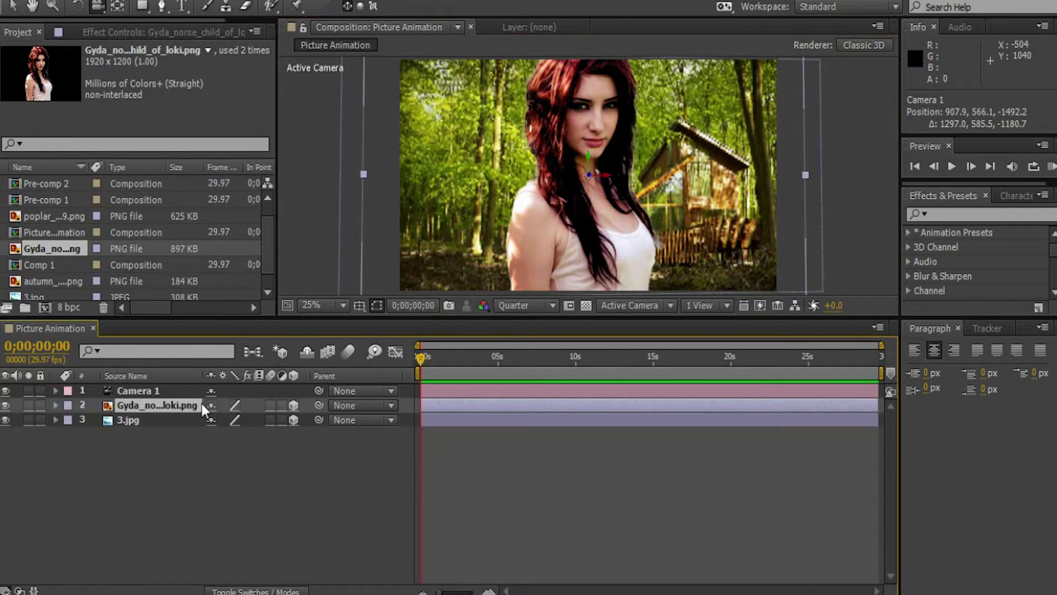
# Step: Keyframe Camera 1's Zoom at the start of the composition with a value of 1919.3 pixels
pyautogui.click(144, 419)
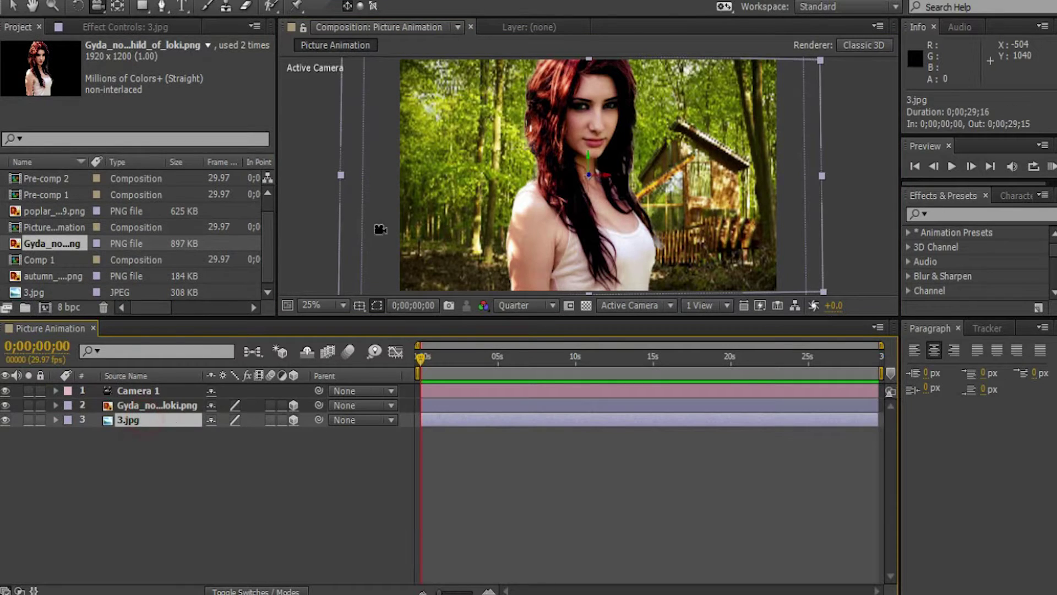
pyautogui.click(11, 7)
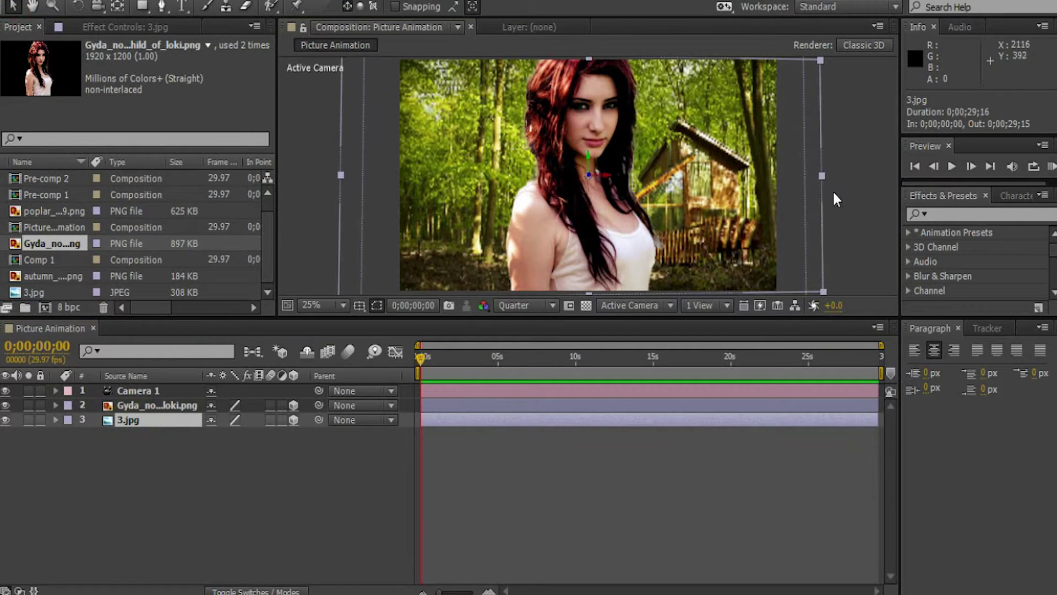
pyautogui.moveTo(423, 358); pyautogui.dragTo(342, 375)
pyautogui.click(55, 390)
pyautogui.click(68, 419)
pyautogui.scroll(-1, 128, 404)
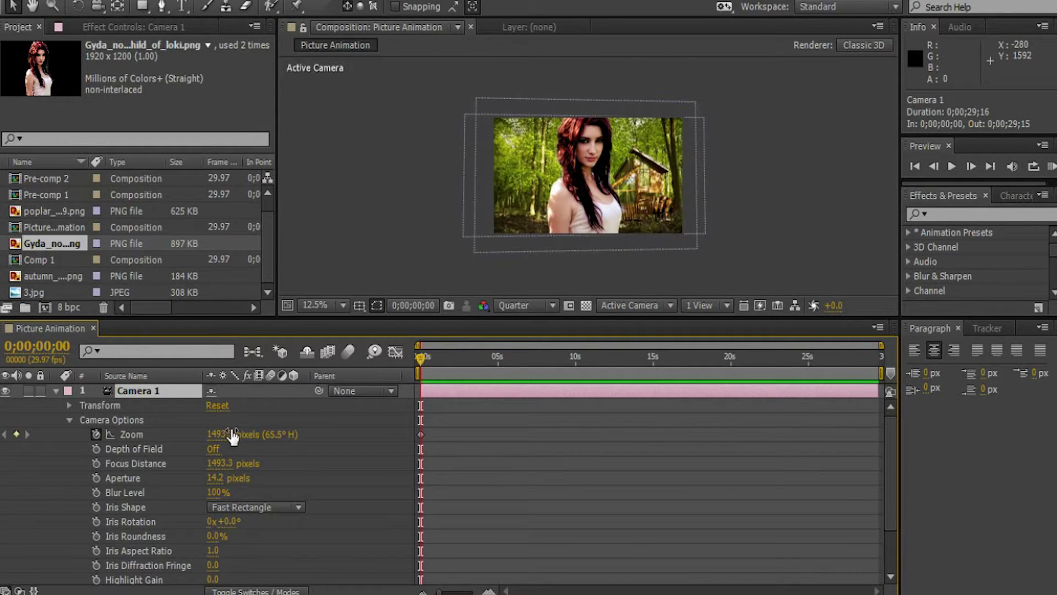
pyautogui.moveTo(230, 435); pyautogui.dragTo(573, 440)
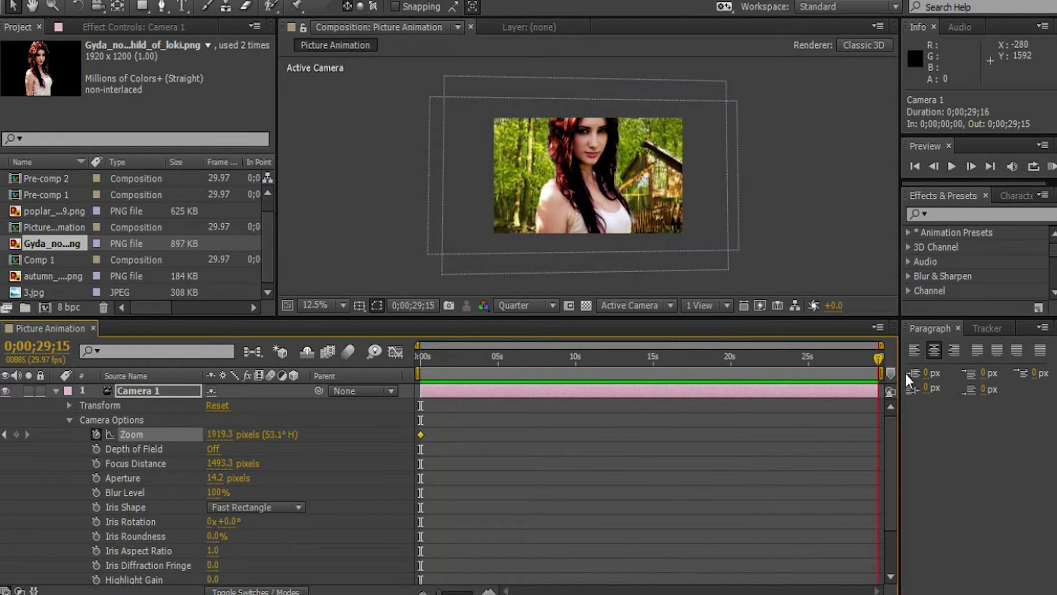
# Step: Add a Camera 1 Zoom keyframe of about 1462 pixels at 0;00;29;15 and scrub through the zoom-out
pyautogui.moveTo(230, 441); pyautogui.dragTo(264, 350)
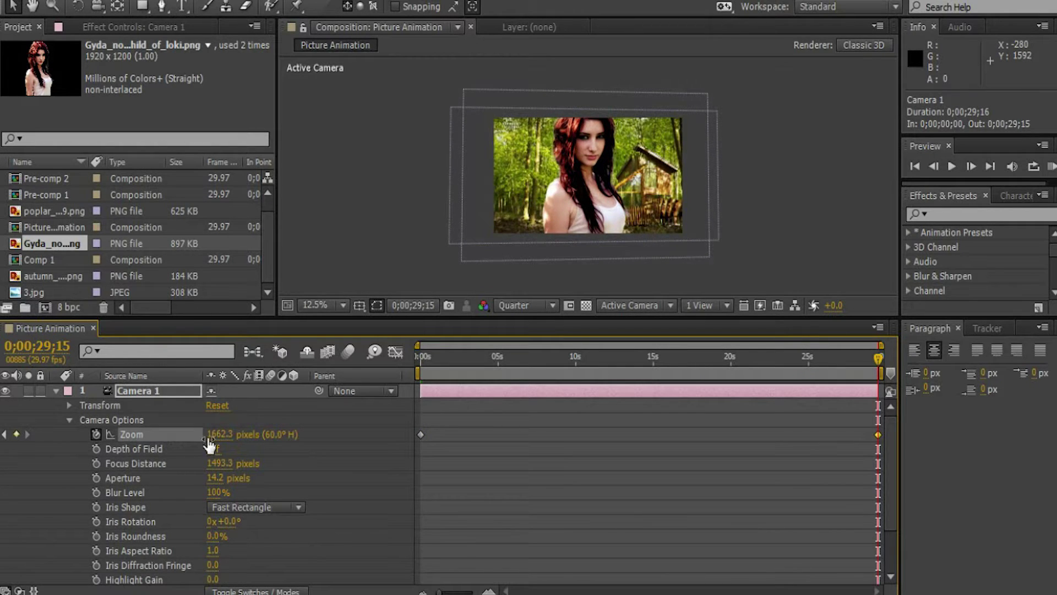
pyautogui.moveTo(223, 435); pyautogui.dragTo(99, 472)
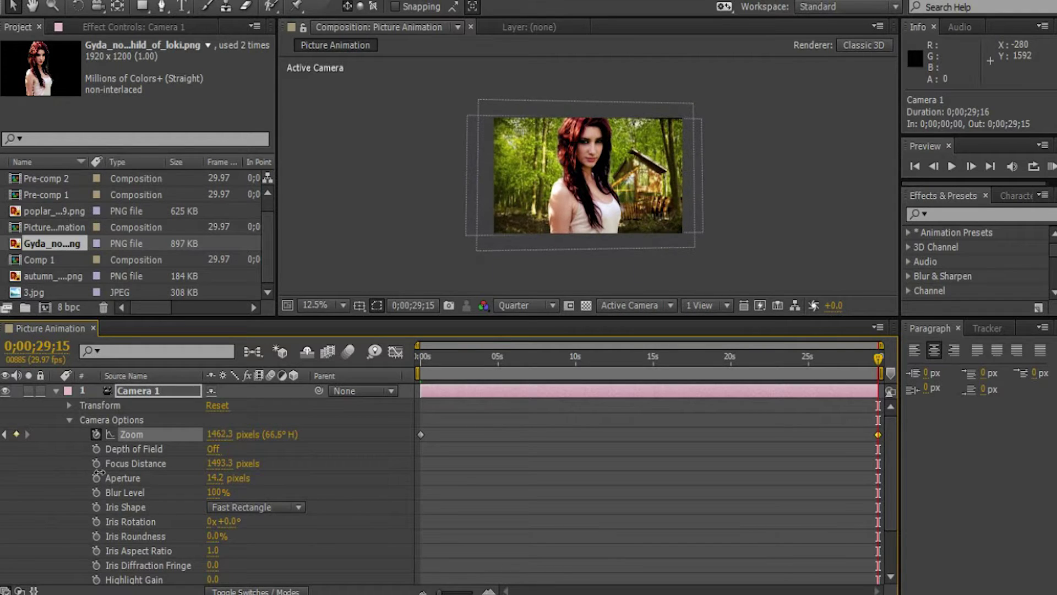
pyautogui.moveTo(475, 362); pyautogui.dragTo(867, 384)
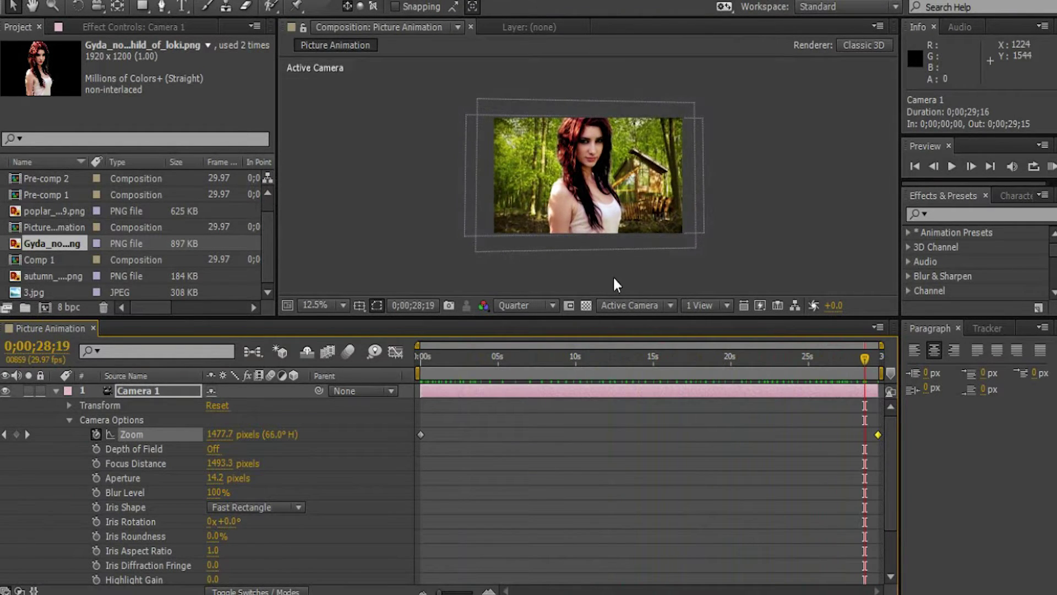
pyautogui.scroll(3, 619, 190)
pyautogui.scroll(-2, 640, 169)
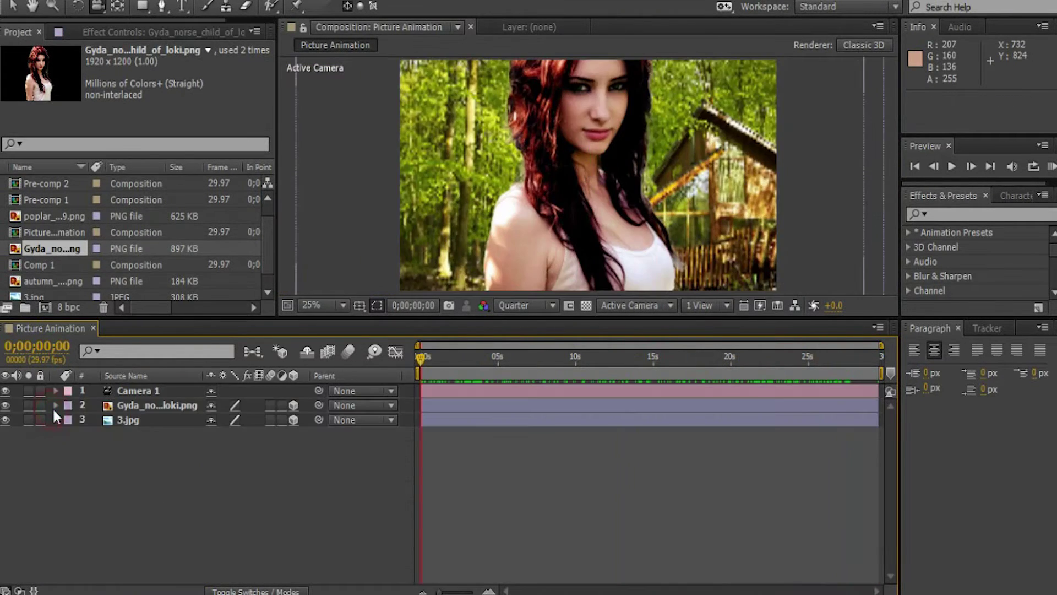
# Step: Keyframe the woman layer's Scale at the start of the composition with a value of 130%
pyautogui.click(56, 405)
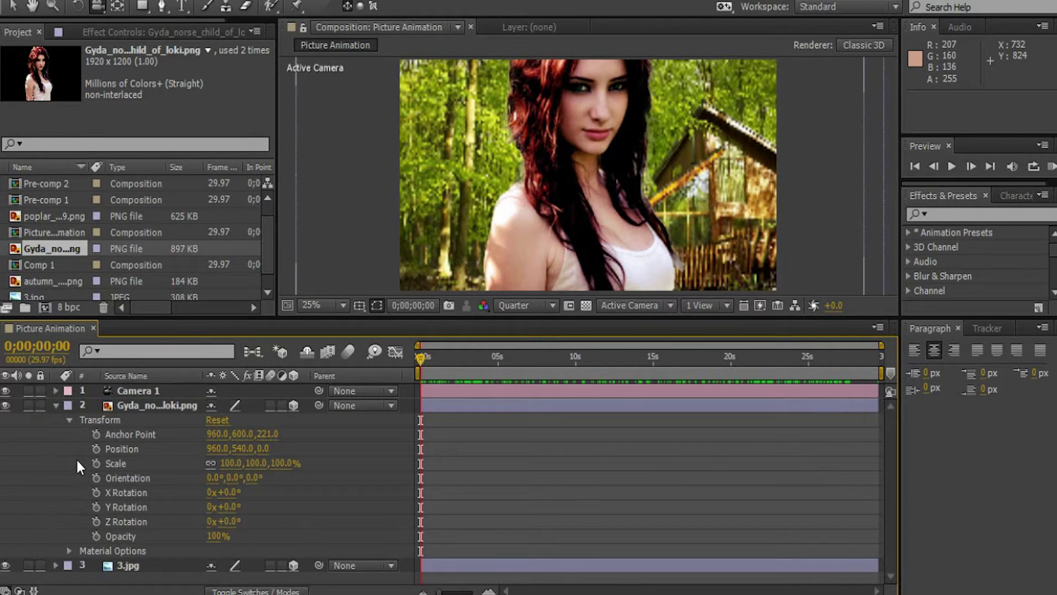
pyautogui.click(96, 464)
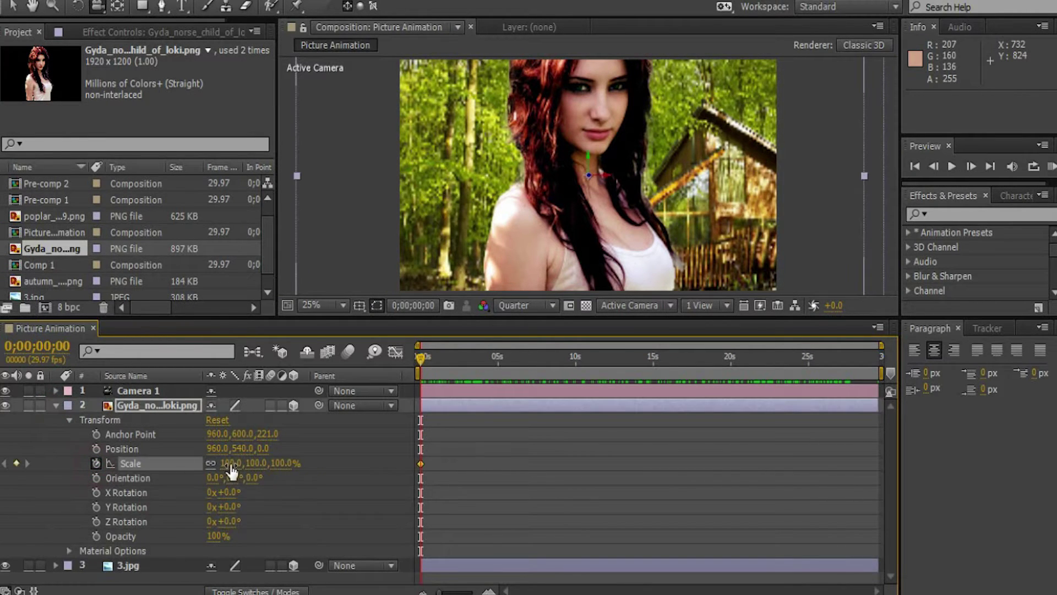
pyautogui.moveTo(245, 465); pyautogui.dragTo(261, 465)
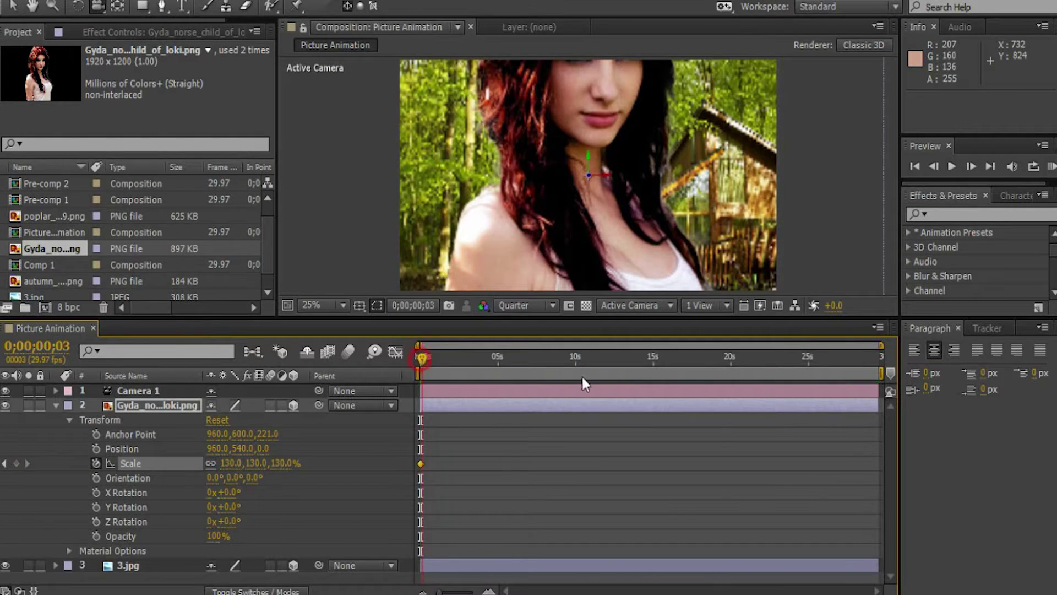
# Step: Add a Scale keyframe of 81% for the woman layer at 0;00;29;15 and scrub through the animation
pyautogui.moveTo(508, 370); pyautogui.dragTo(881, 378)
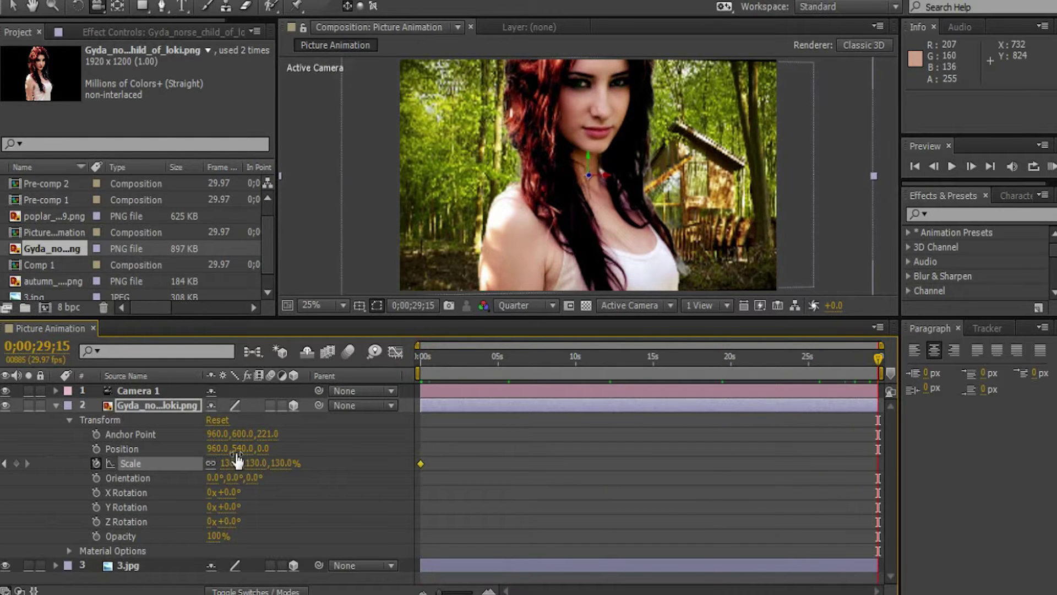
pyautogui.moveTo(227, 462); pyautogui.dragTo(219, 491)
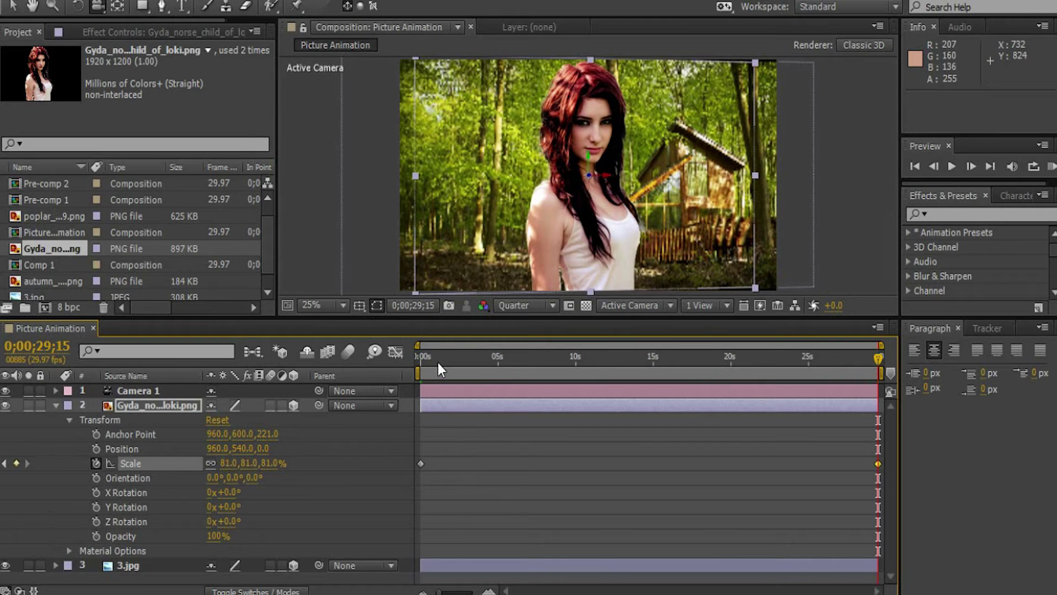
pyautogui.moveTo(437, 362); pyautogui.dragTo(720, 407)
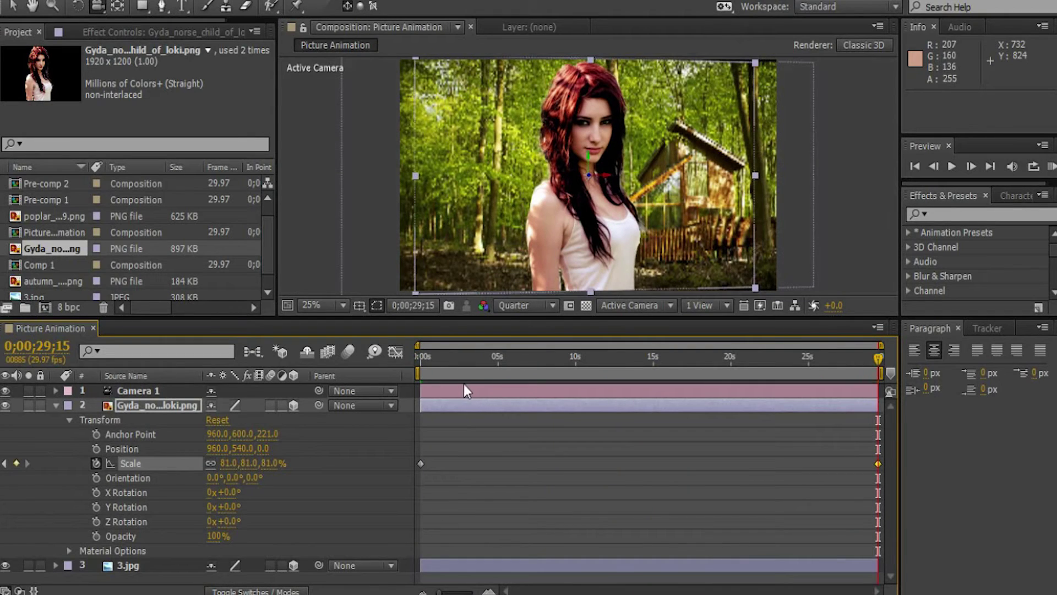
# Step: Preview the animation, move the woman layer's final Position and Scale keyframes earlier to about 13 seconds, and preview again
pyautogui.click(952, 166)
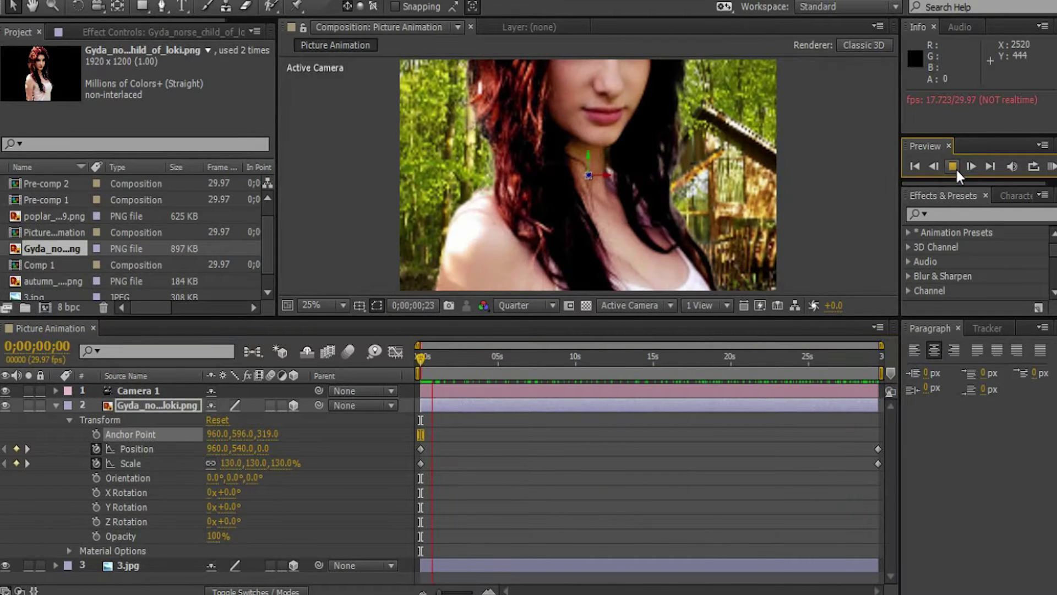
pyautogui.click(953, 166)
pyautogui.moveTo(859, 439); pyautogui.dragTo(622, 479)
pyautogui.click(953, 166)
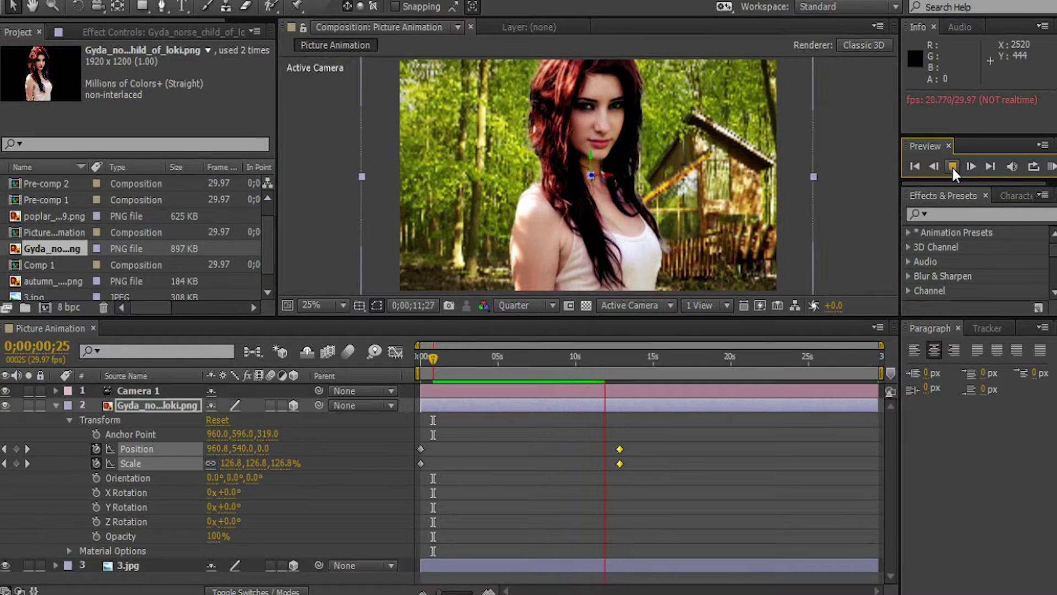
pyautogui.click(953, 167)
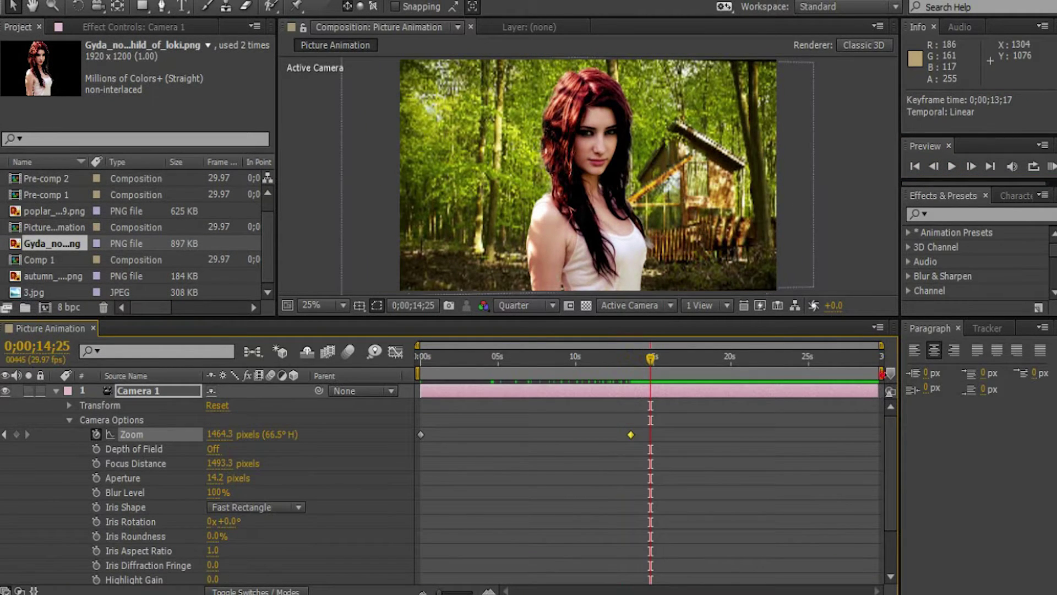
# Step: End the work area at 0;00;14;14 and trim the composition to it, returning to the first frame
pyautogui.moveTo(881, 374); pyautogui.dragTo(649, 374)
pyautogui.rightClick(633, 374)
pyautogui.click(689, 429)
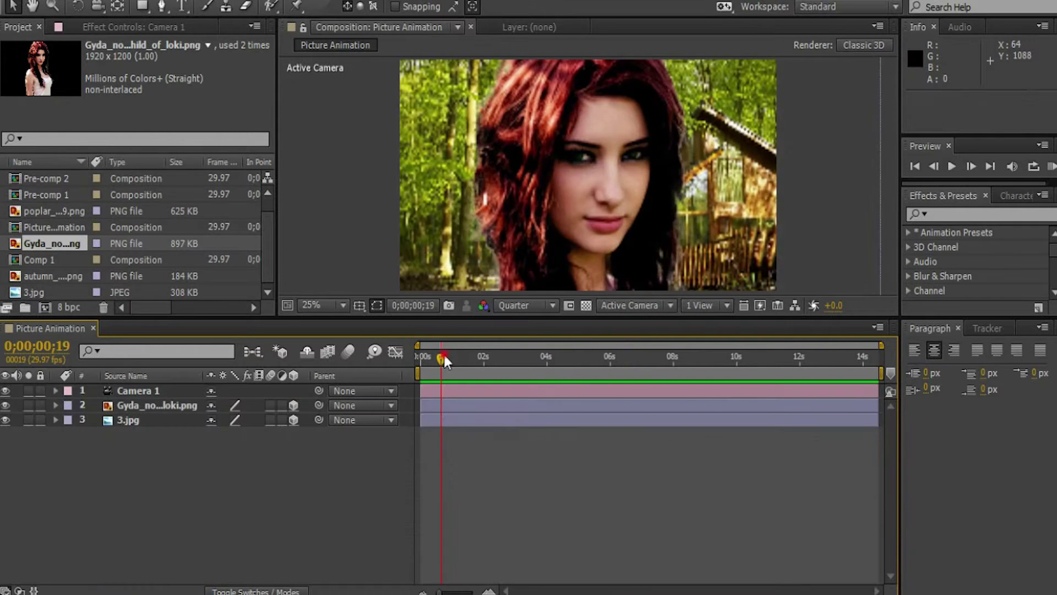
pyautogui.moveTo(444, 353); pyautogui.dragTo(381, 399)
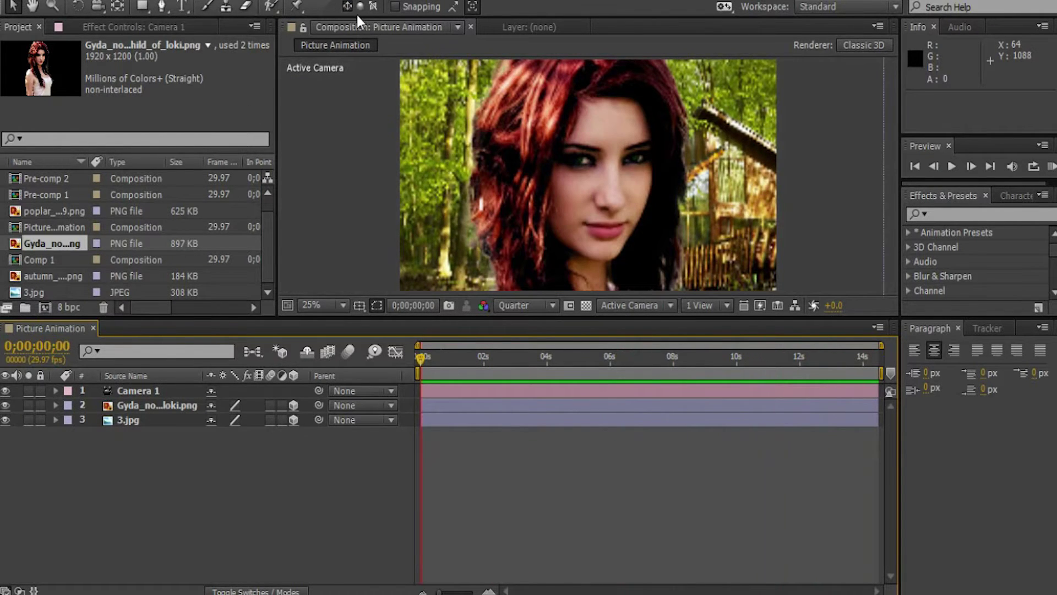
# Step: Add Puppet pins to the woman layer on the forehead and on each side of the mouth at 0;00;00;00
pyautogui.click(269, 8)
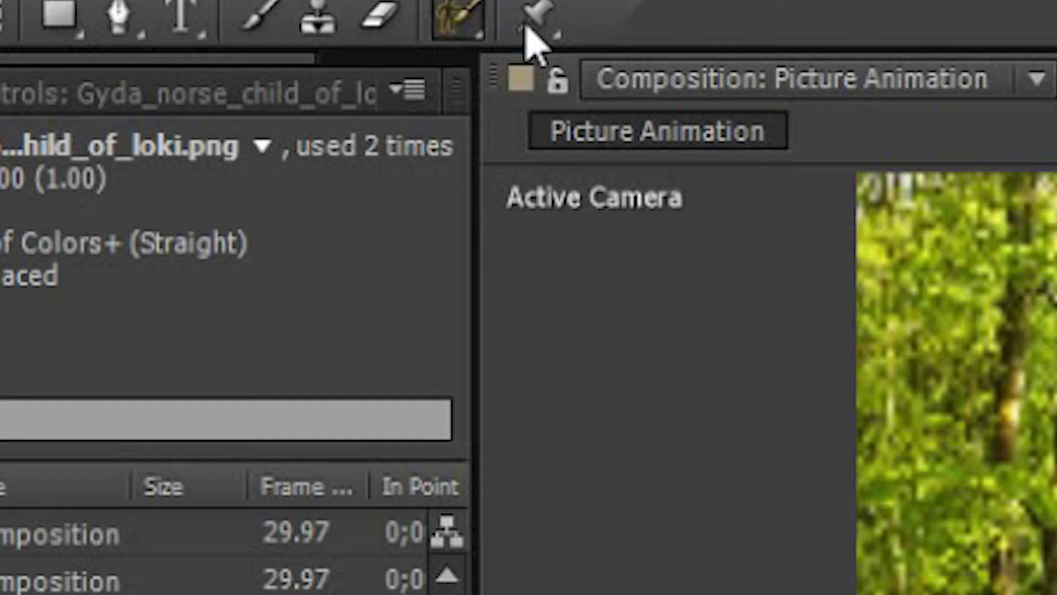
pyautogui.click(296, 7)
pyautogui.click(612, 135)
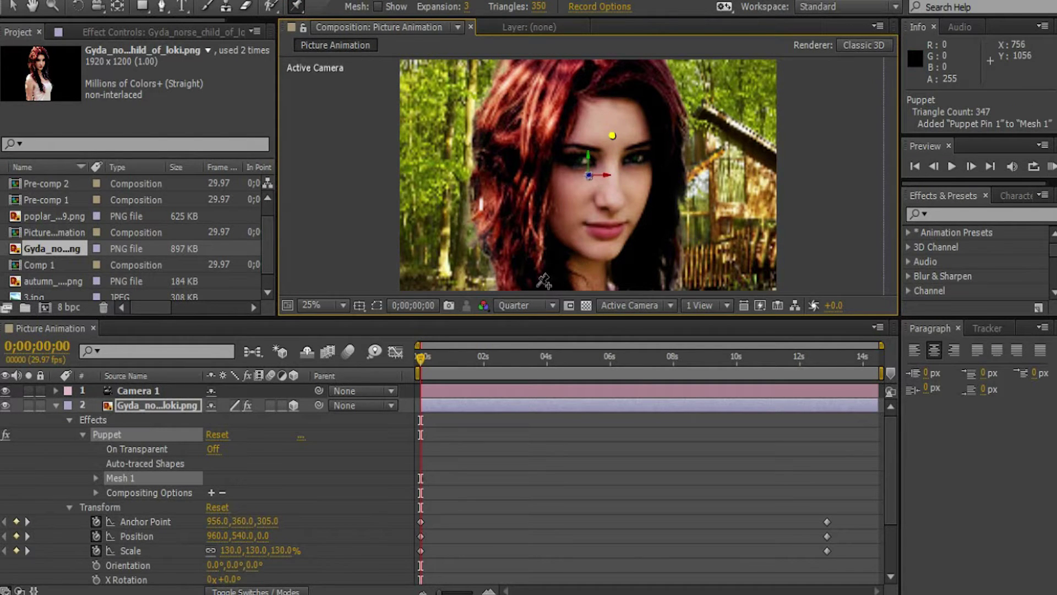
pyautogui.click(572, 213)
pyautogui.click(635, 214)
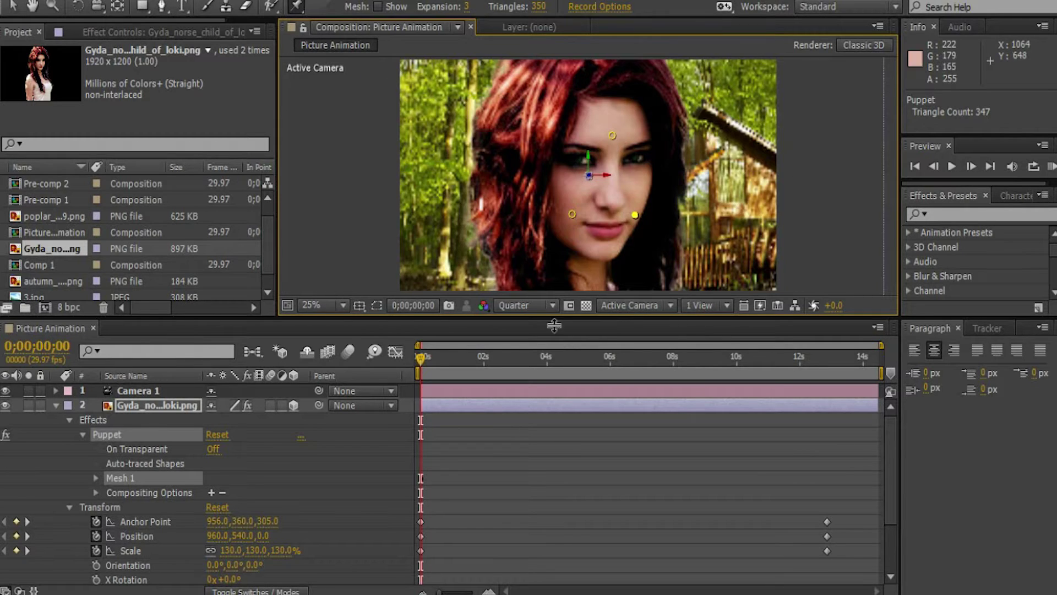
# Step: Add Puppet pins on the woman's chest and upper arm at 0;00;11;02
pyautogui.moveTo(423, 357); pyautogui.dragTo(771, 357)
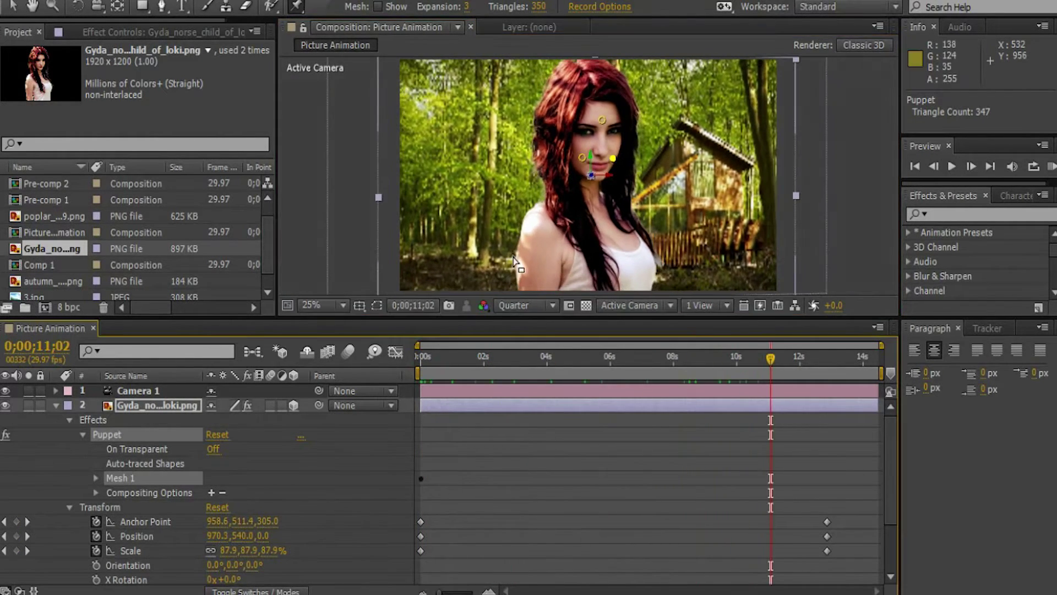
pyautogui.click(627, 243)
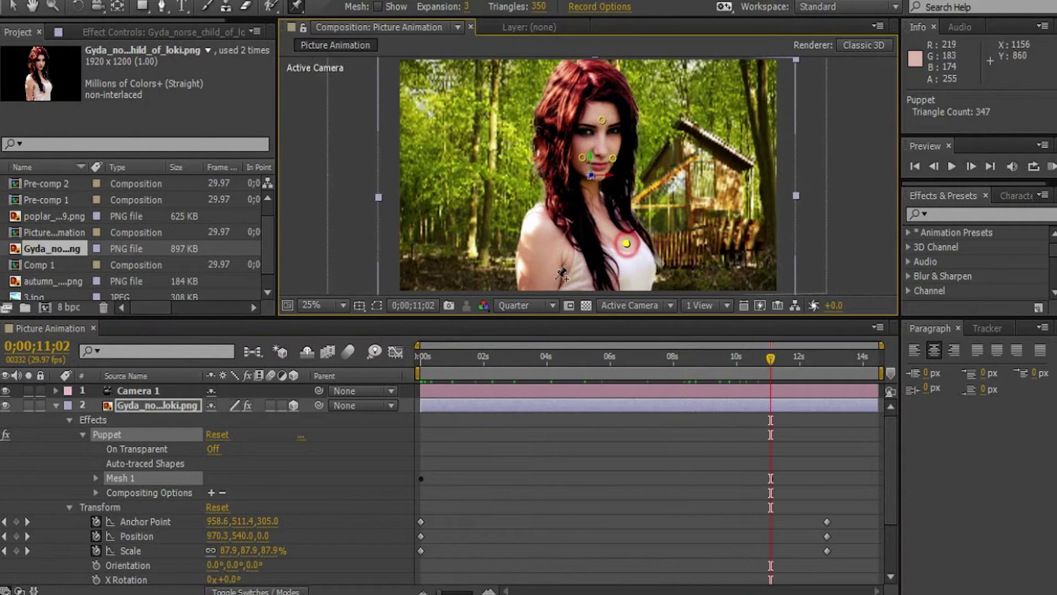
pyautogui.click(531, 269)
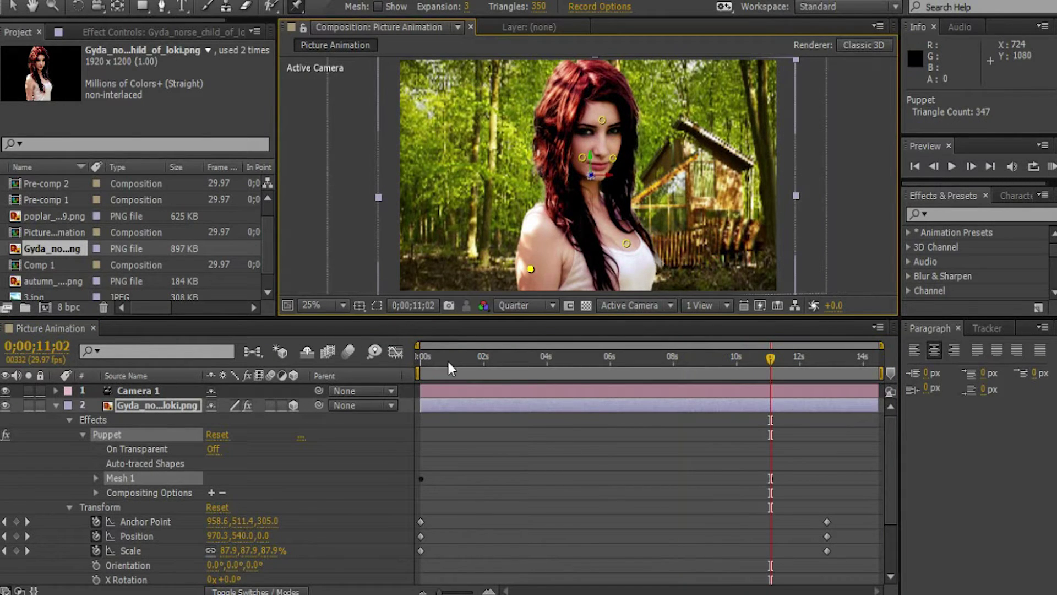
# Step: At 0;00;14;14, shift the forehead's Puppet Pin 1 sideways to about 924, 280 and scrub through the head movement
pyautogui.moveTo(449, 362); pyautogui.dragTo(418, 357)
pyautogui.click(70, 507)
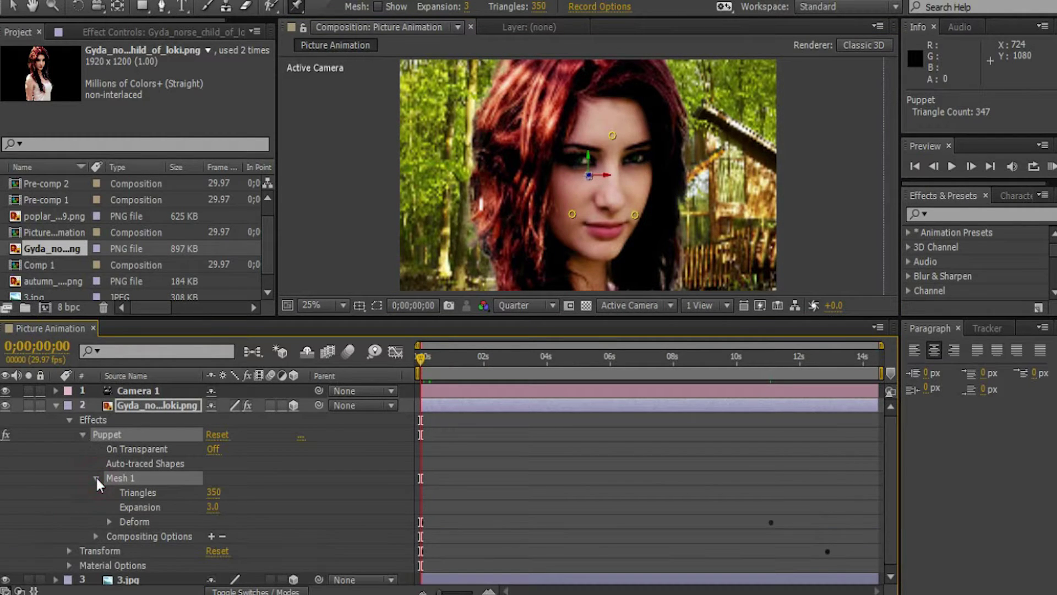
pyautogui.click(110, 522)
pyautogui.click(124, 576)
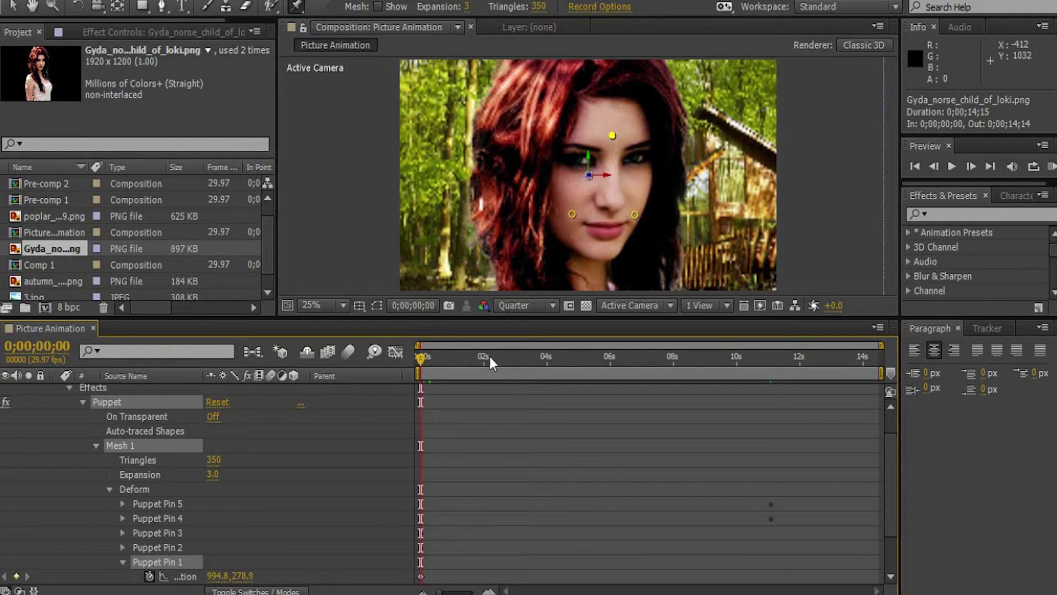
pyautogui.moveTo(418, 362); pyautogui.dragTo(880, 358)
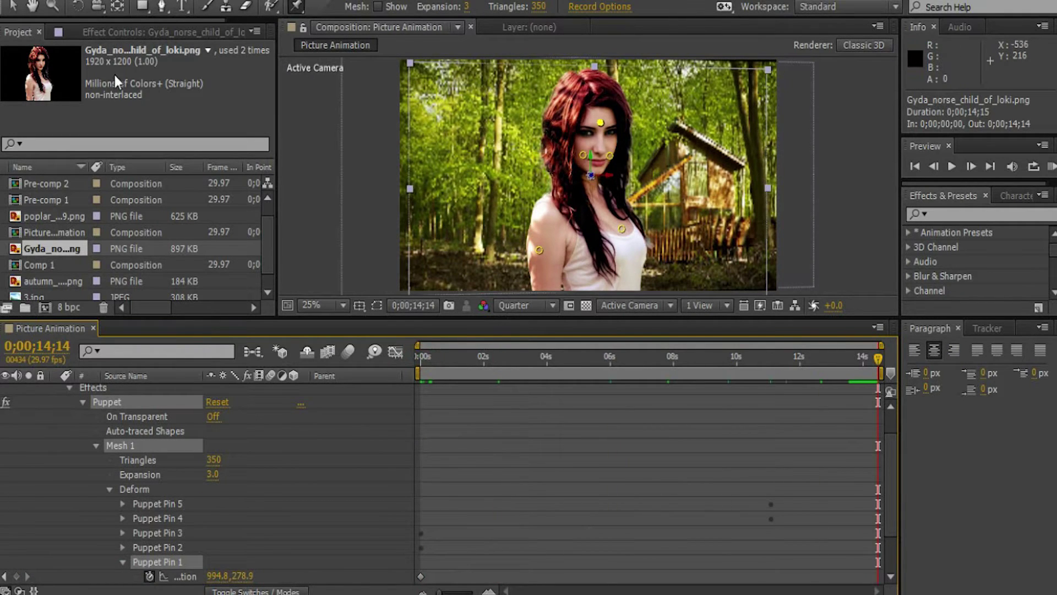
pyautogui.click(601, 124)
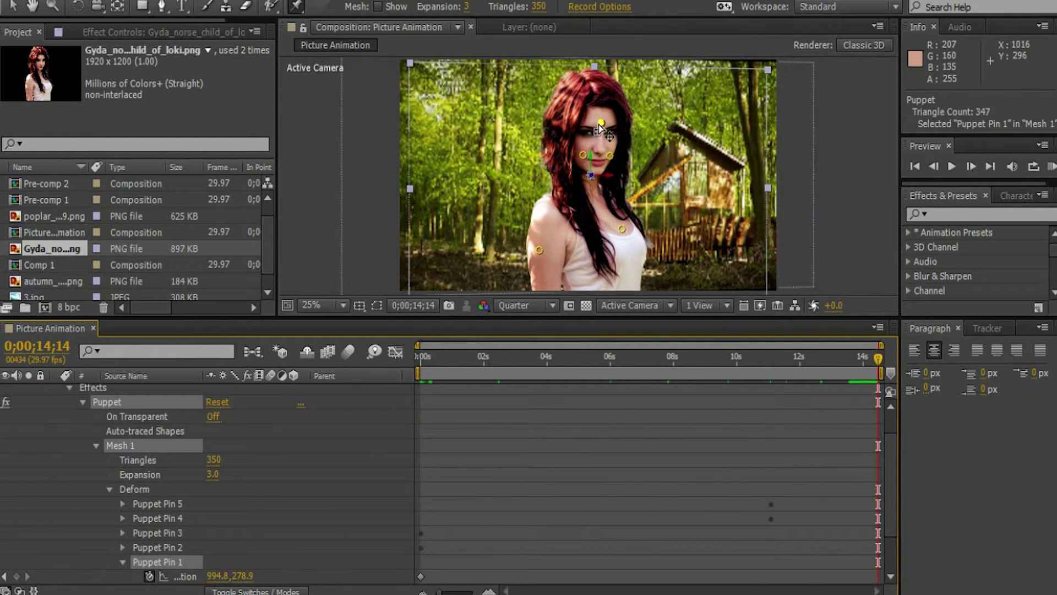
pyautogui.moveTo(599, 124); pyautogui.dragTo(585, 124)
pyautogui.moveTo(441, 354); pyautogui.dragTo(481, 367)
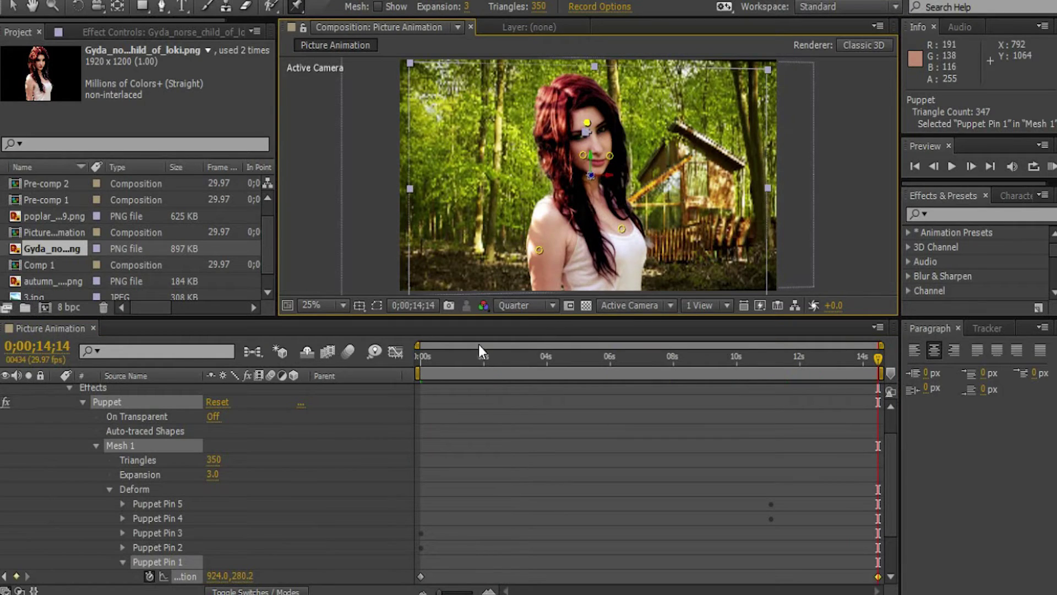
pyautogui.moveTo(441, 353); pyautogui.dragTo(888, 422)
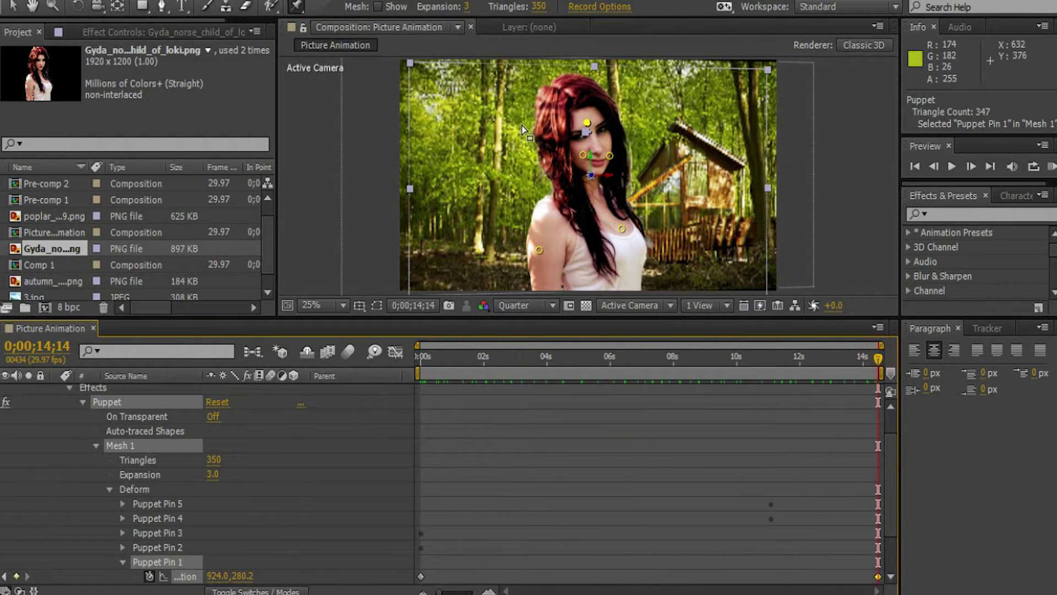
# Step: Keyframe the poplar leaf's Scale at 25.6, 19.3, 82.8% at 0;00;14;14 and at 108.1, 66.7, 356.9% at the start
pyautogui.click(51, 463)
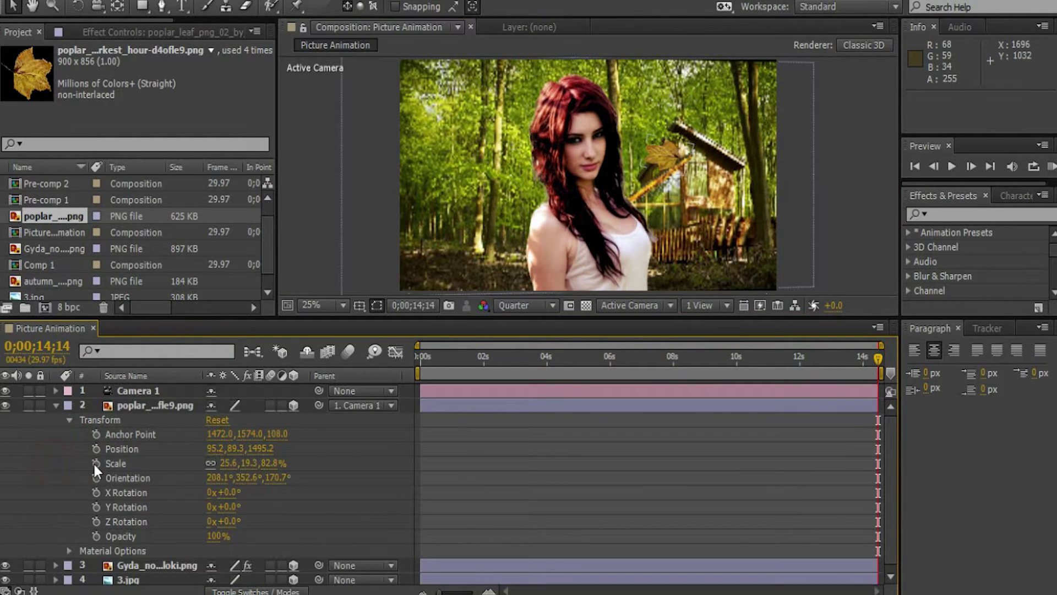
pyautogui.click(95, 462)
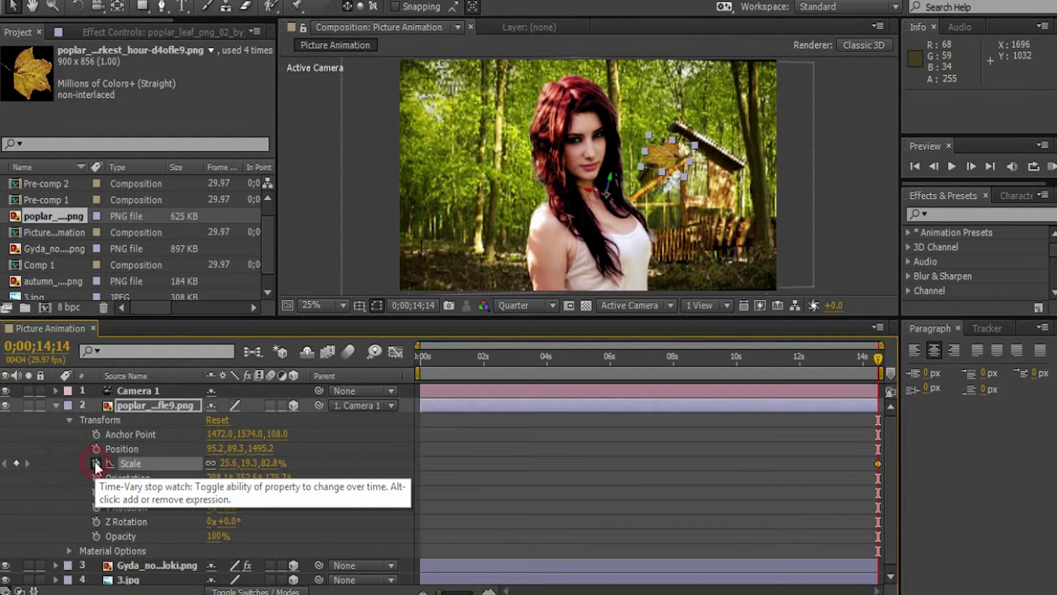
pyautogui.moveTo(602, 367); pyautogui.dragTo(381, 359)
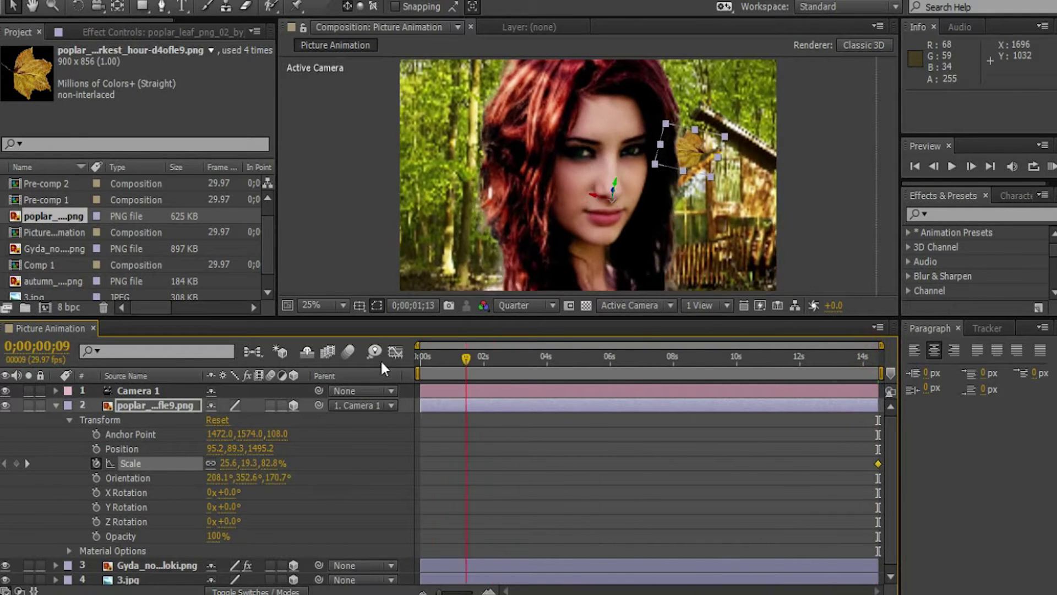
pyautogui.moveTo(716, 178)
pyautogui.mouseDown()
pyautogui.moveTo(735, 192)
pyautogui.moveTo(711, 183)
pyautogui.mouseUp()
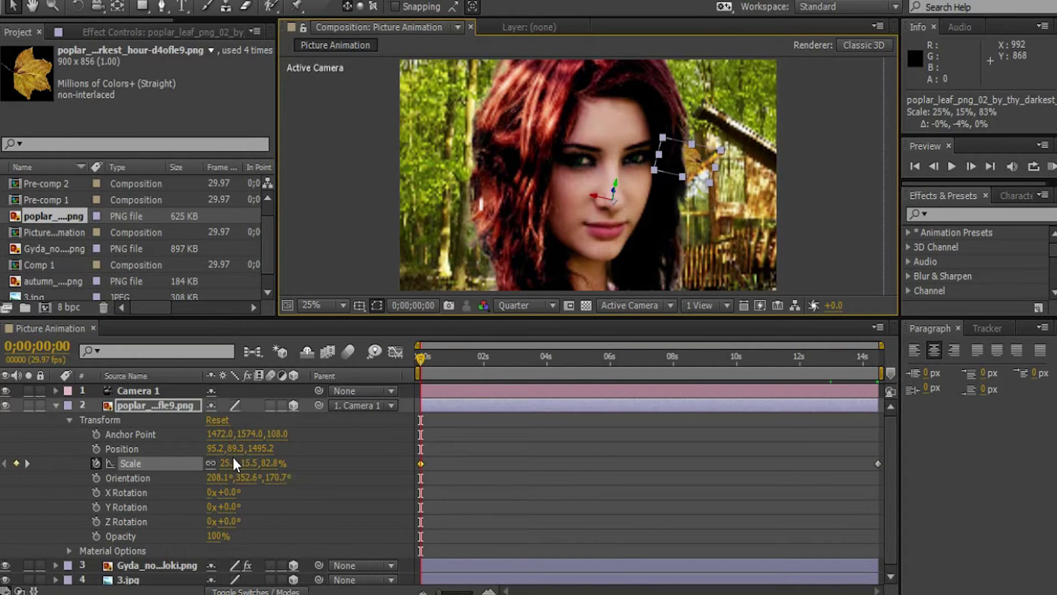
pyautogui.moveTo(259, 463); pyautogui.dragTo(324, 465)
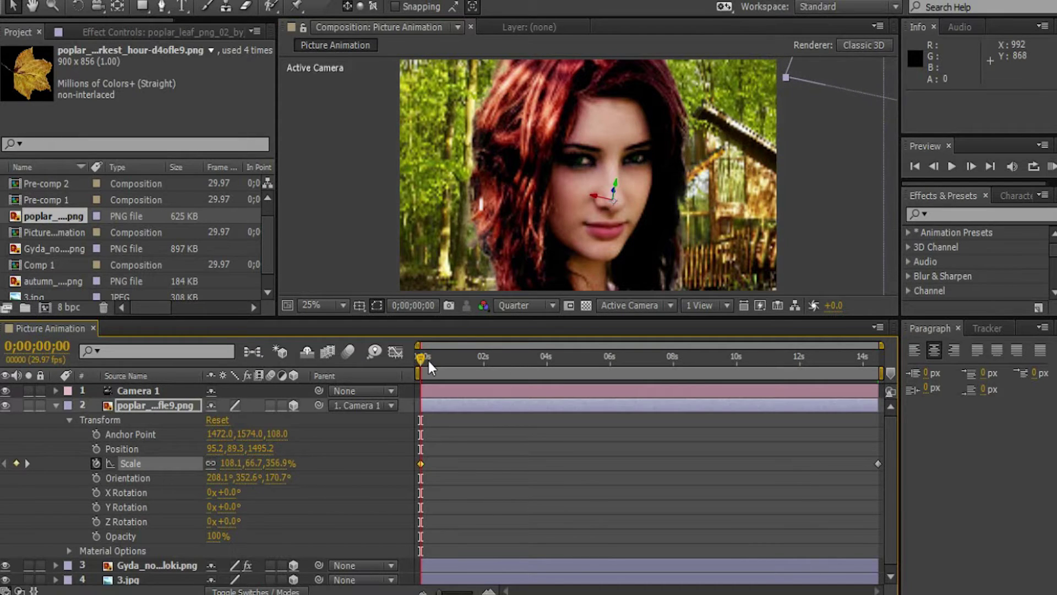
# Step: Move the poplar leaf's final Scale keyframe to 0;00;14;01 and scrub through the leaf animation
pyautogui.moveTo(432, 361); pyautogui.dragTo(876, 381)
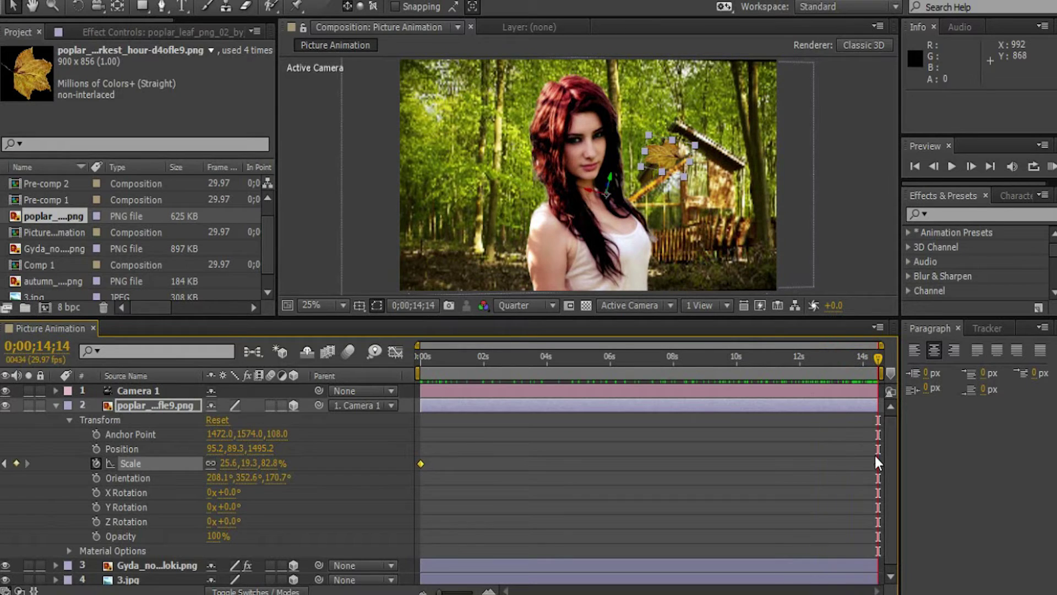
pyautogui.moveTo(476, 361); pyautogui.dragTo(610, 375)
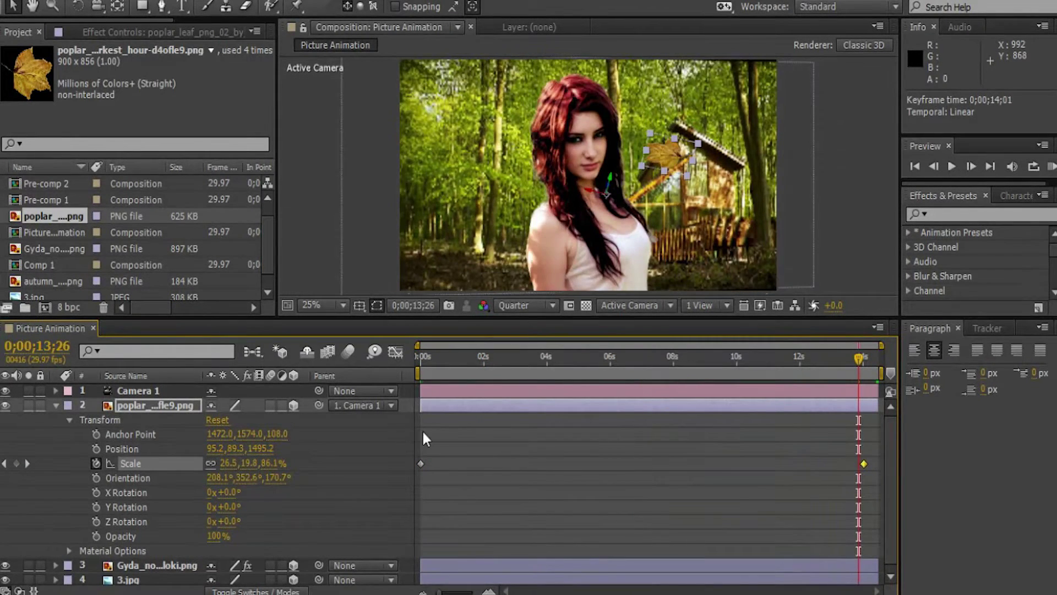
pyautogui.moveTo(704, 368); pyautogui.dragTo(855, 405)
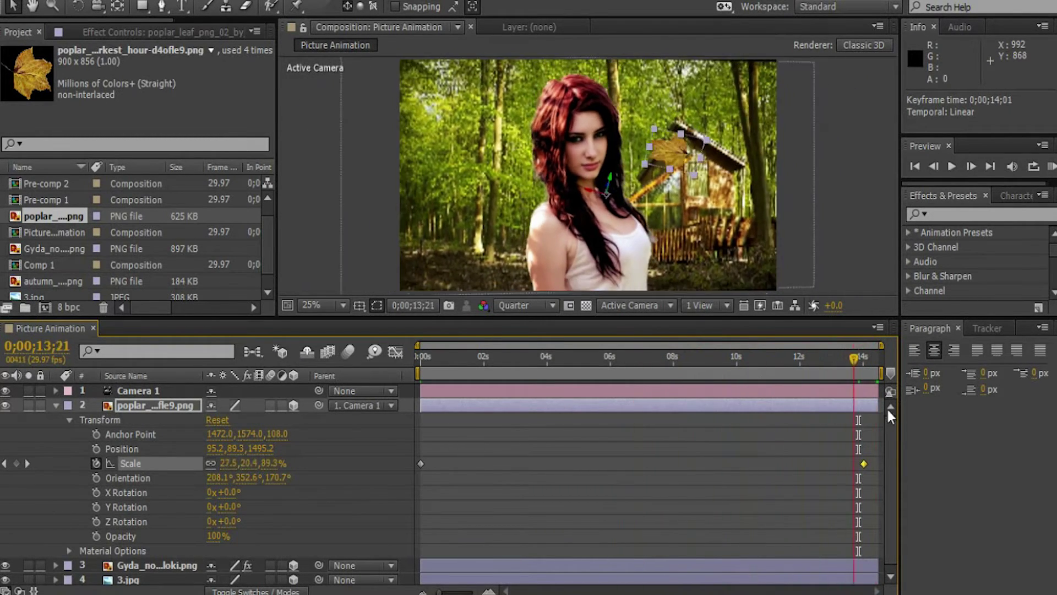
pyautogui.press('space')
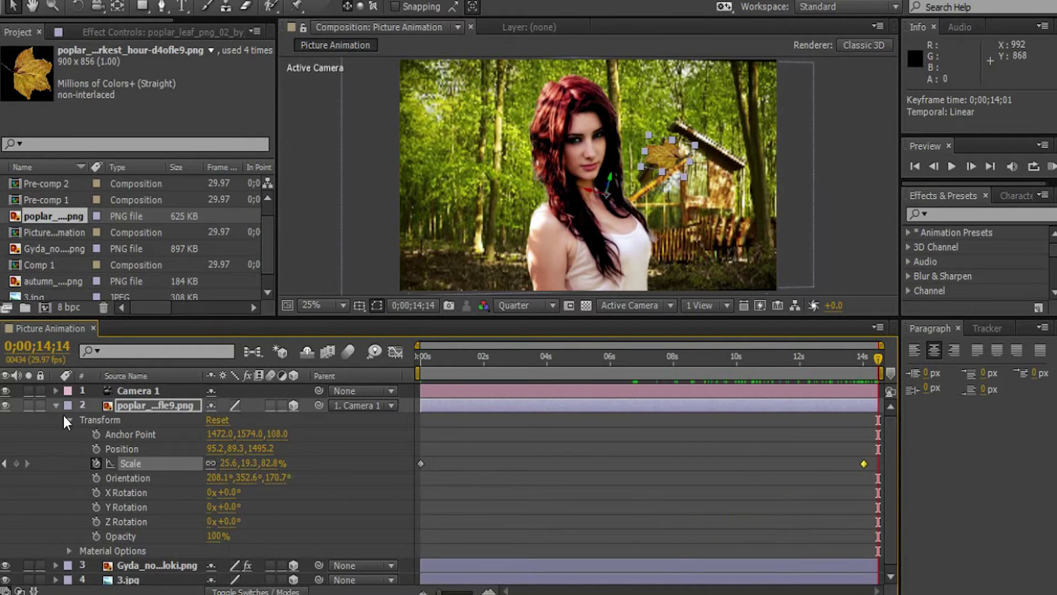
# Step: Set the poplar leaf layer's Opacity to 87% and collapse its properties
pyautogui.moveTo(216, 534); pyautogui.dragTo(213, 546)
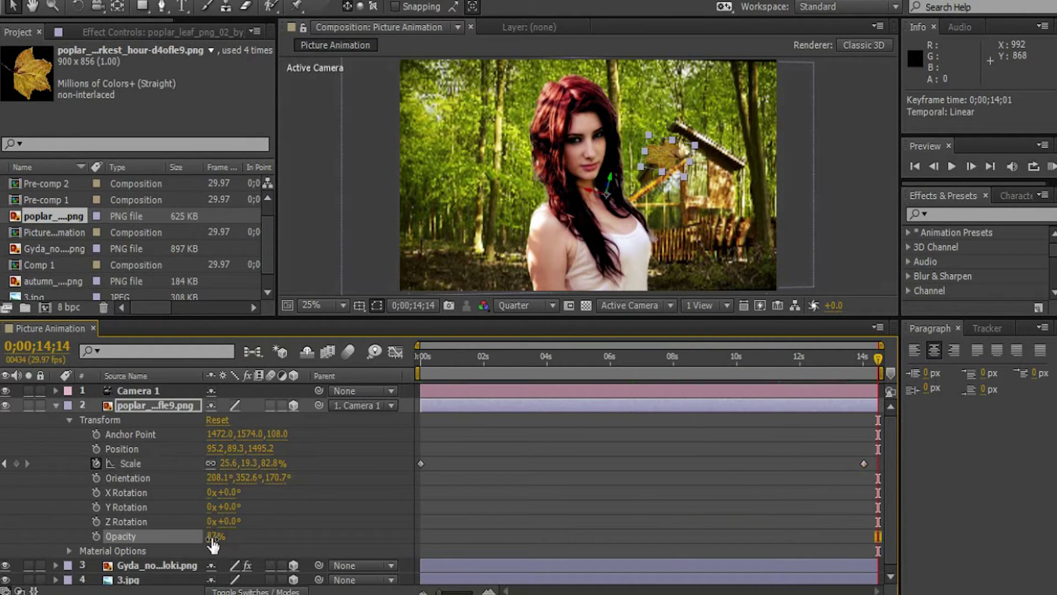
pyautogui.click(55, 406)
pyautogui.click(220, 529)
# Step: Return to the start of the composition and duplicate the poplar leaf layer
pyautogui.moveTo(538, 364); pyautogui.dragTo(401, 422)
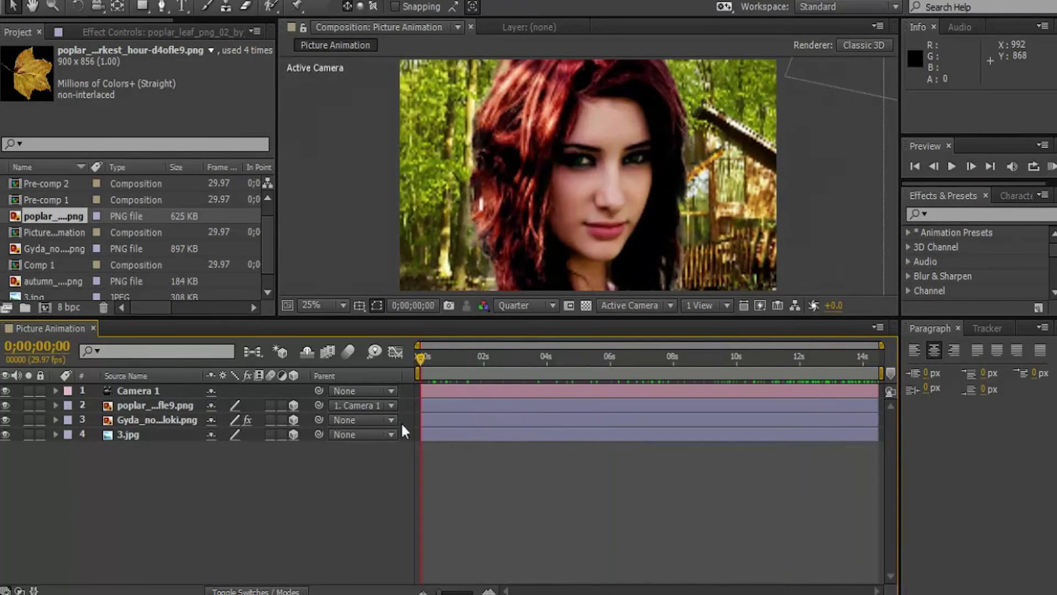
pyautogui.click(436, 400)
pyautogui.hotkey('ctrl', 'd')
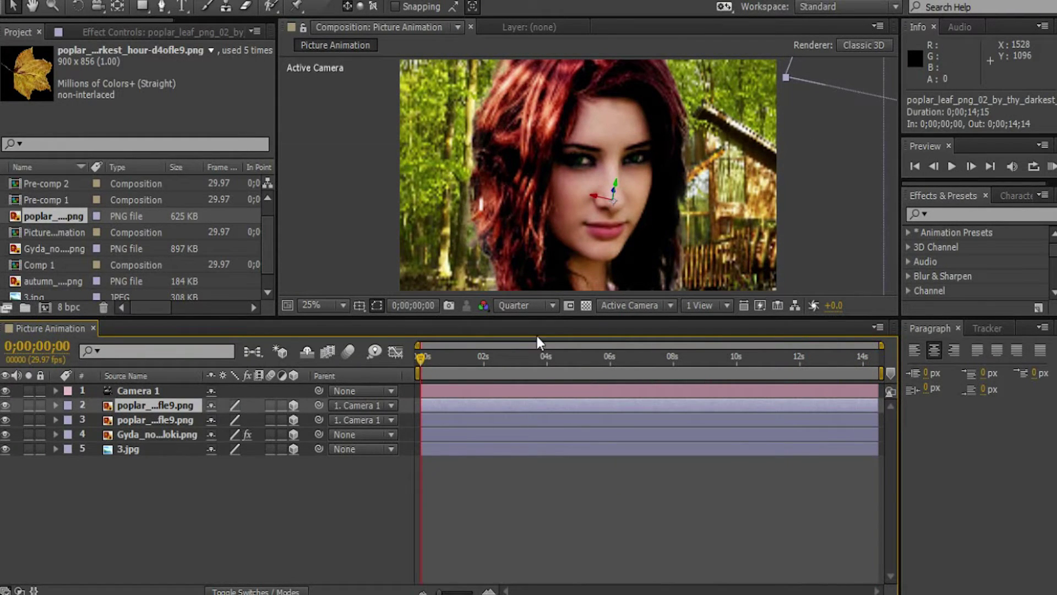
# Step: At 0;00;09;22, move the duplicate leaf to the opposite side of the woman and scale it to about 62%, 34%
pyautogui.press('space')
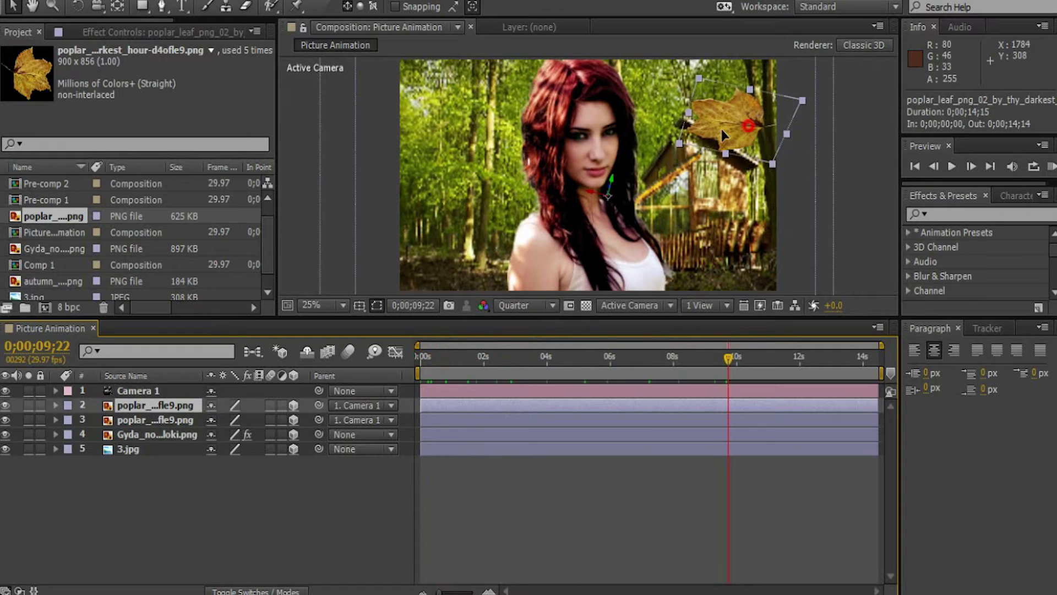
pyautogui.moveTo(721, 129); pyautogui.dragTo(519, 194)
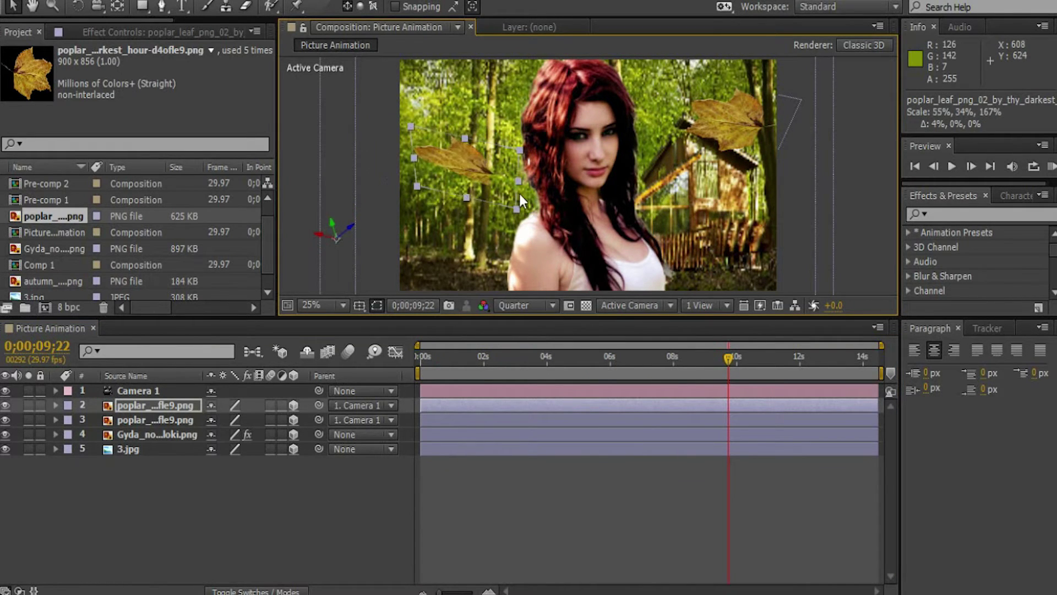
pyautogui.moveTo(415, 164)
pyautogui.mouseDown()
pyautogui.moveTo(598, 200)
pyautogui.moveTo(447, 160)
pyautogui.moveTo(408, 166)
pyautogui.moveTo(422, 165)
pyautogui.mouseUp()
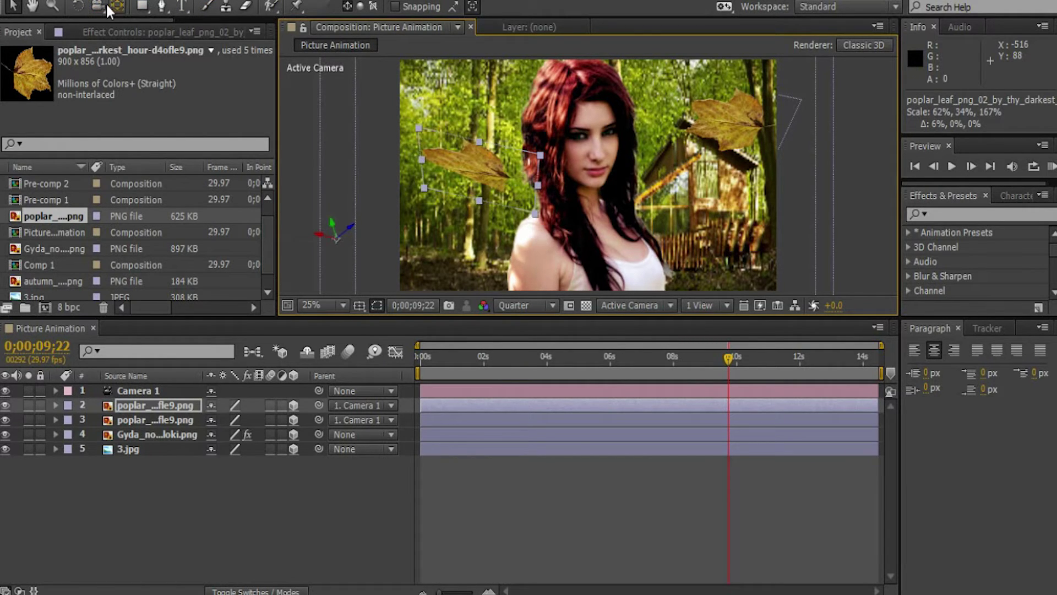
# Step: Rotate the duplicate leaf to an orientation of about 310.4°, 356.6°, 158.4°, undoing the stray rotation along the way
pyautogui.click(78, 6)
pyautogui.moveTo(482, 165); pyautogui.dragTo(483, 189)
pyautogui.hotkey('ctrl', 'z')
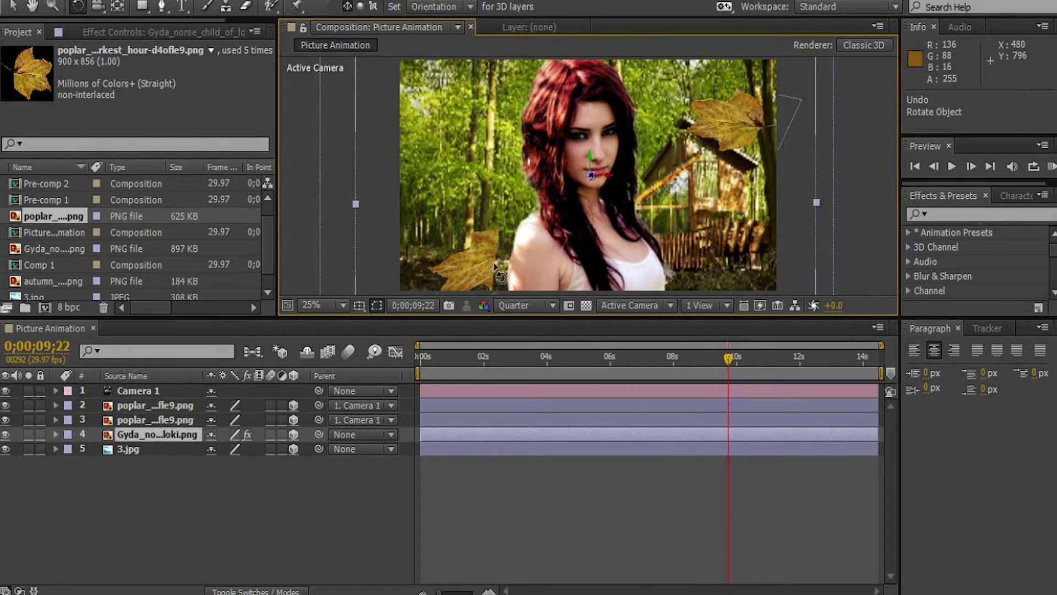
pyautogui.click(498, 405)
pyautogui.moveTo(493, 249); pyautogui.dragTo(488, 236)
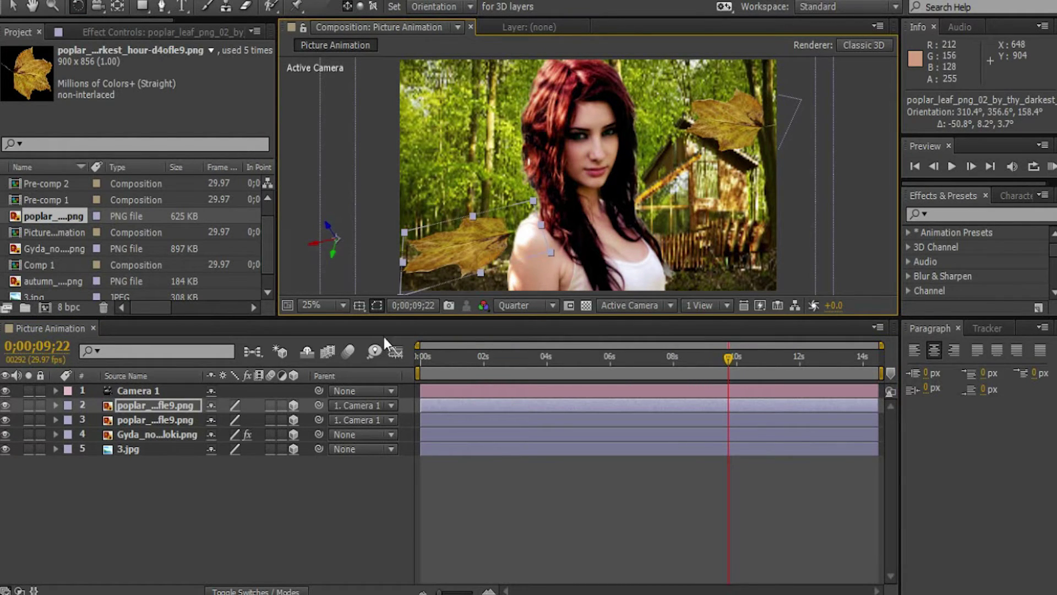
# Step: Expand the duplicate leaf's Transform properties and delete its Scale keyframe at 0;00;09;22
pyautogui.click(56, 405)
pyautogui.click(68, 419)
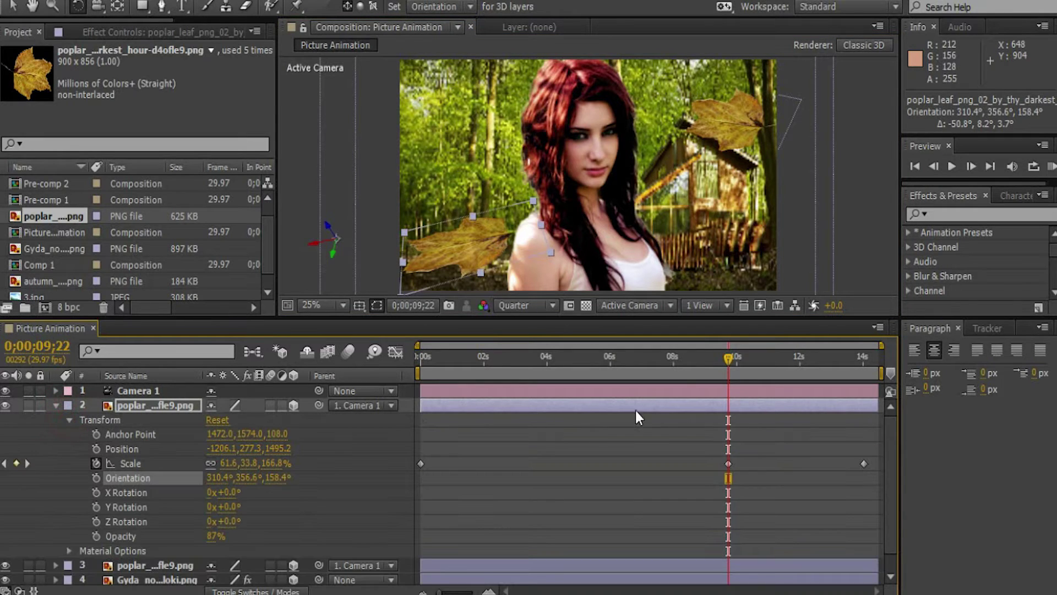
pyautogui.click(728, 463)
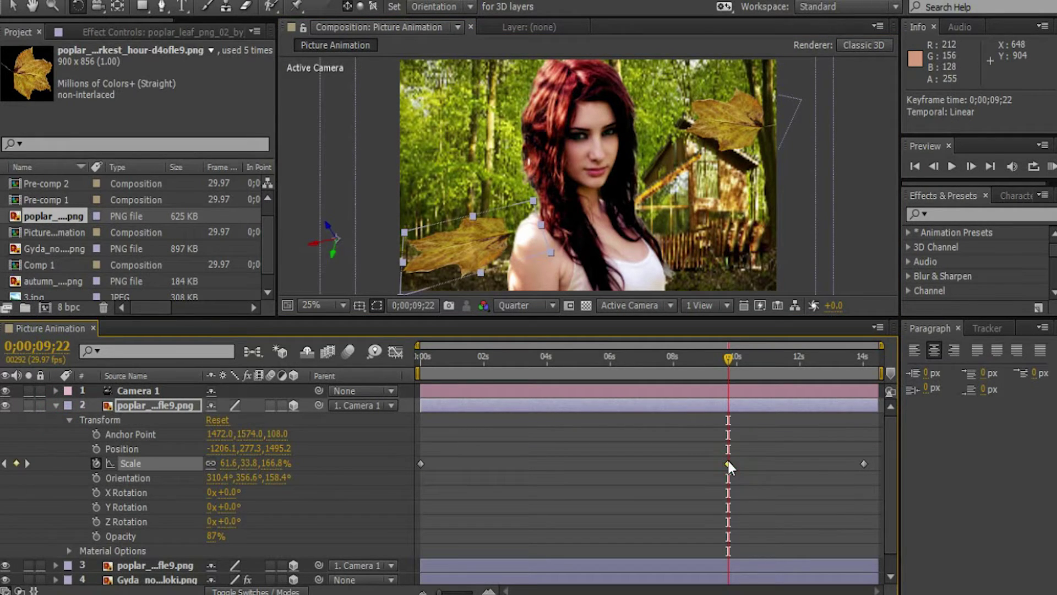
pyautogui.press('Delete')
# Step: At the start of the composition, rescale the duplicate leaf to about 58%, 86% and check the animation through to the end
pyautogui.moveTo(441, 375); pyautogui.dragTo(412, 368)
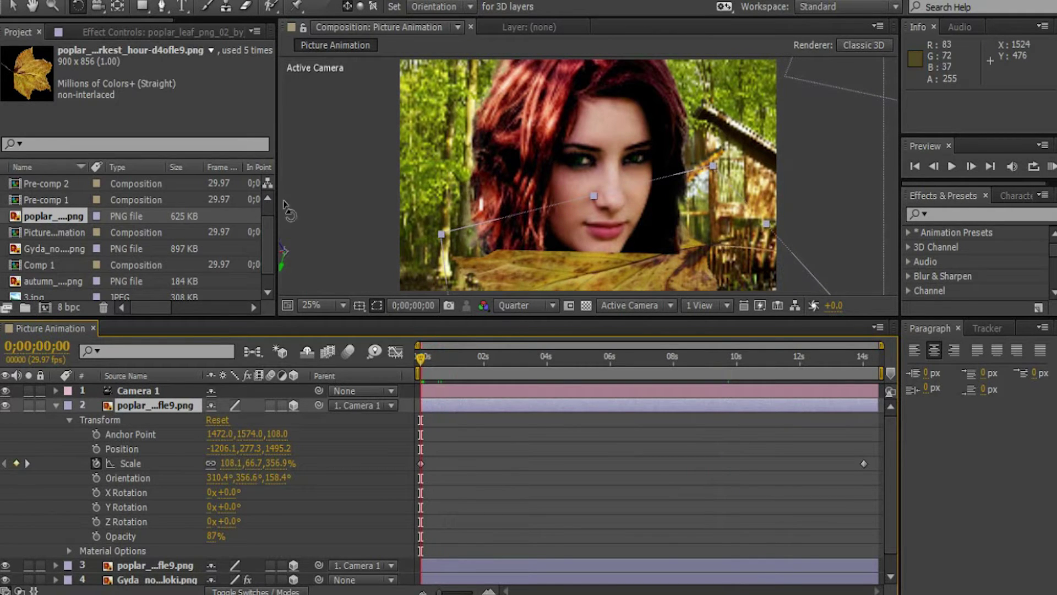
pyautogui.click(15, 8)
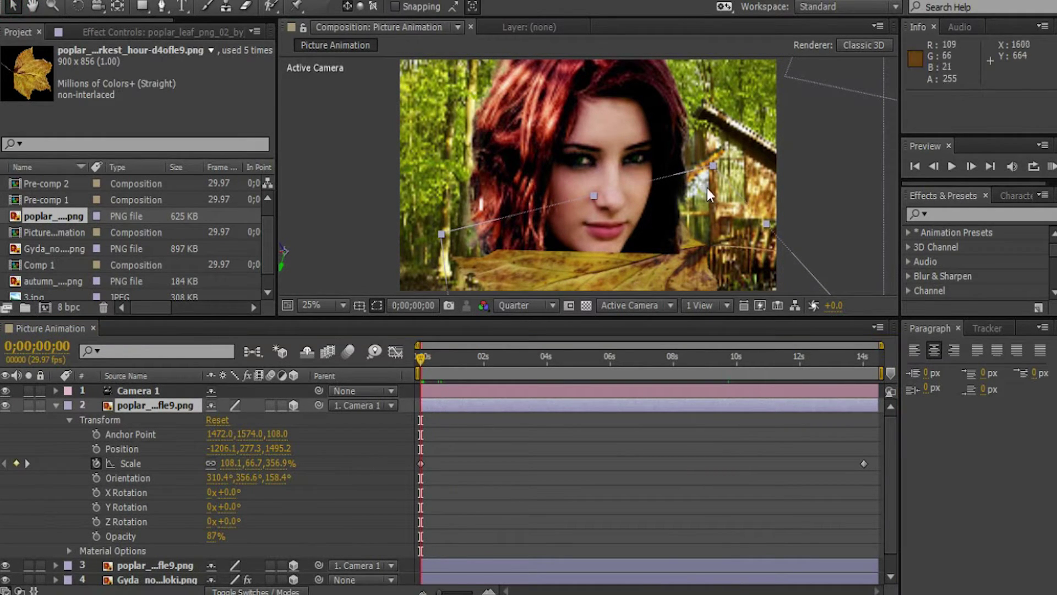
pyautogui.moveTo(712, 171); pyautogui.dragTo(525, 256)
pyautogui.moveTo(421, 357); pyautogui.dragTo(549, 364)
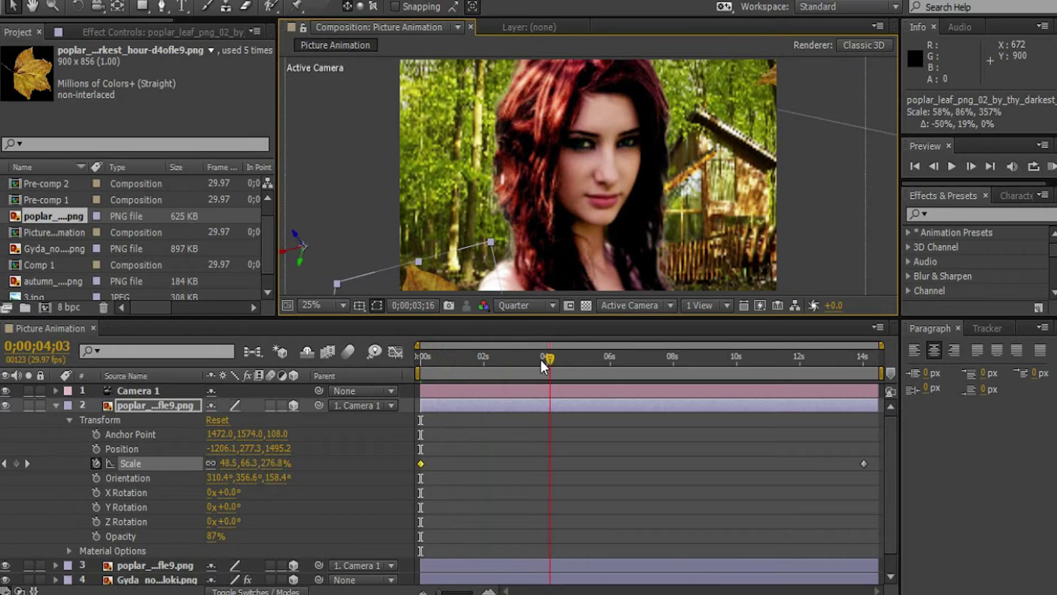
pyautogui.moveTo(553, 354); pyautogui.dragTo(550, 378)
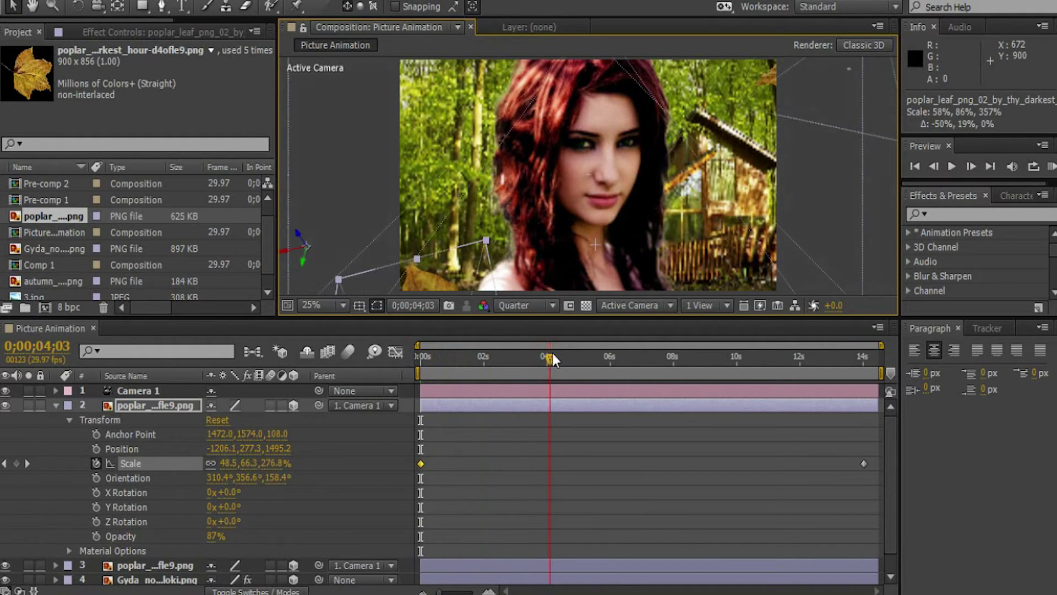
pyautogui.moveTo(553, 358); pyautogui.dragTo(880, 373)
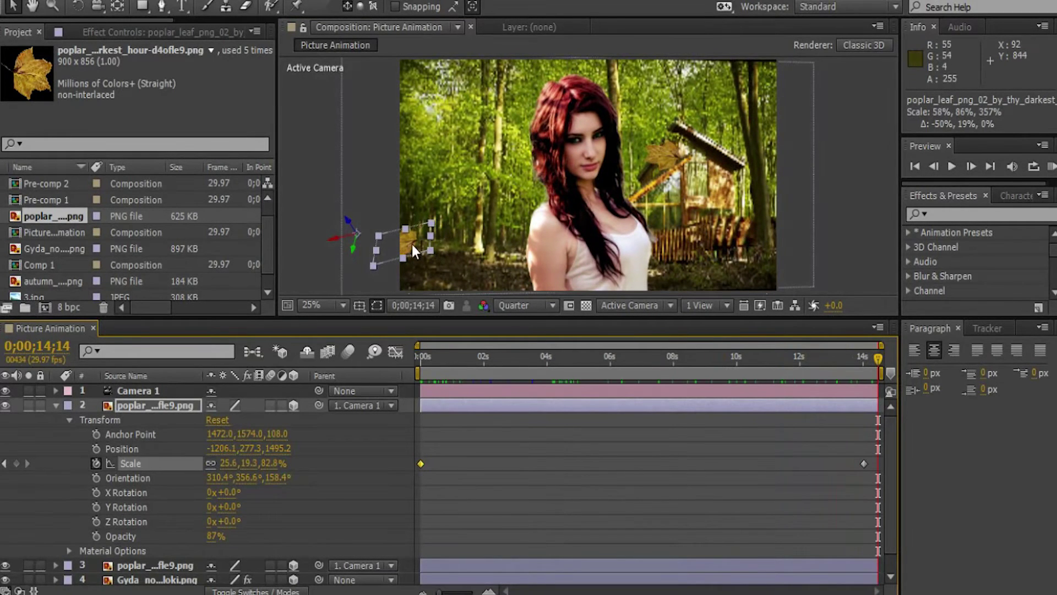
# Step: Shift the duplicate leaf closer to the woman, adjusting its Position to about -893.3, 275.1, 1424.2
pyautogui.moveTo(412, 244); pyautogui.dragTo(474, 246)
pyautogui.moveTo(452, 356); pyautogui.dragTo(615, 382)
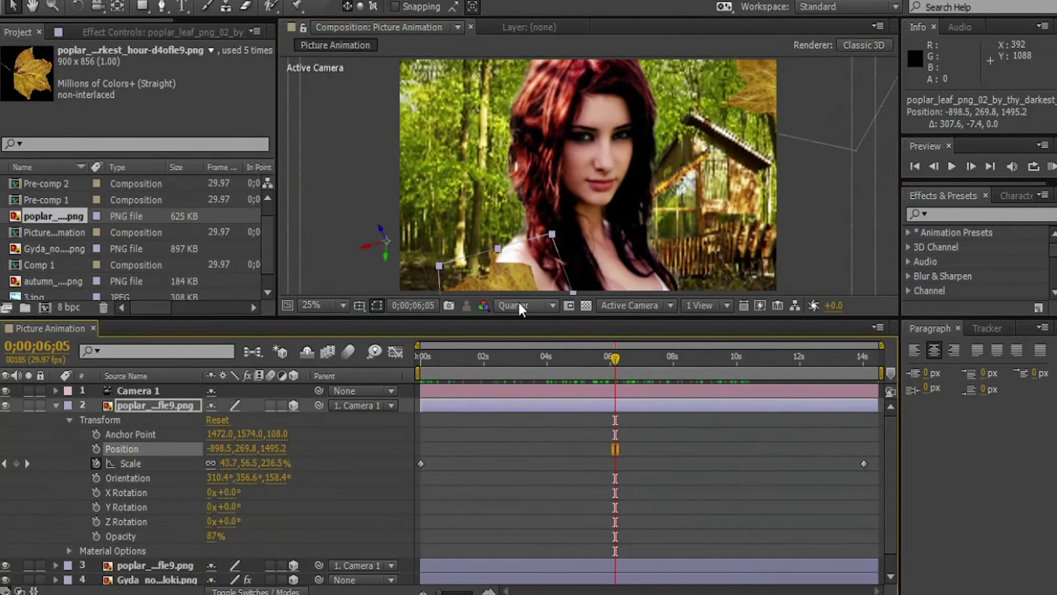
pyautogui.moveTo(525, 281); pyautogui.dragTo(527, 283)
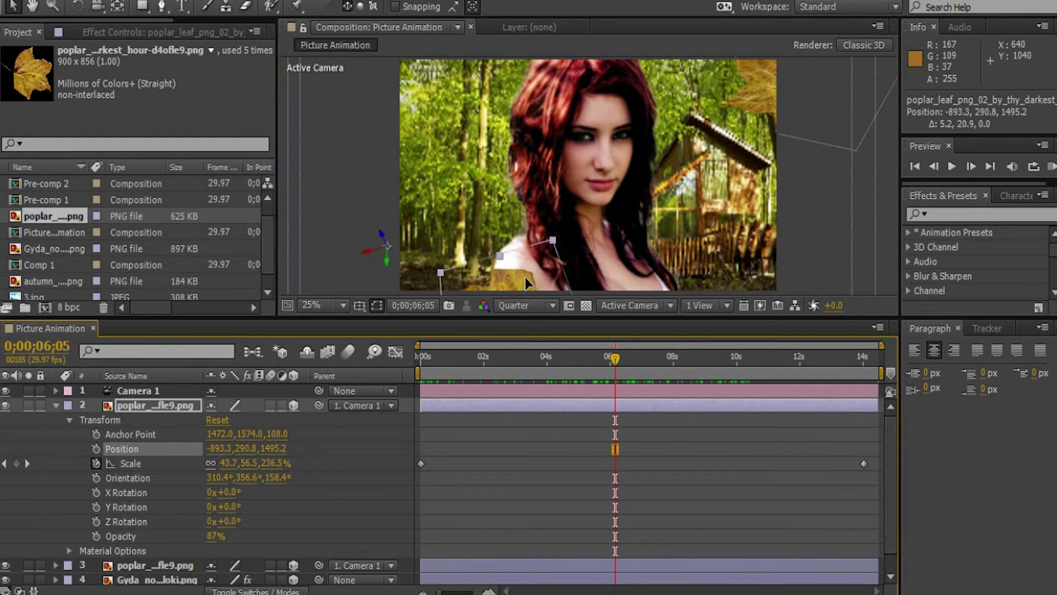
pyautogui.moveTo(299, 446); pyautogui.dragTo(248, 447)
pyautogui.moveTo(523, 359); pyautogui.dragTo(823, 368)
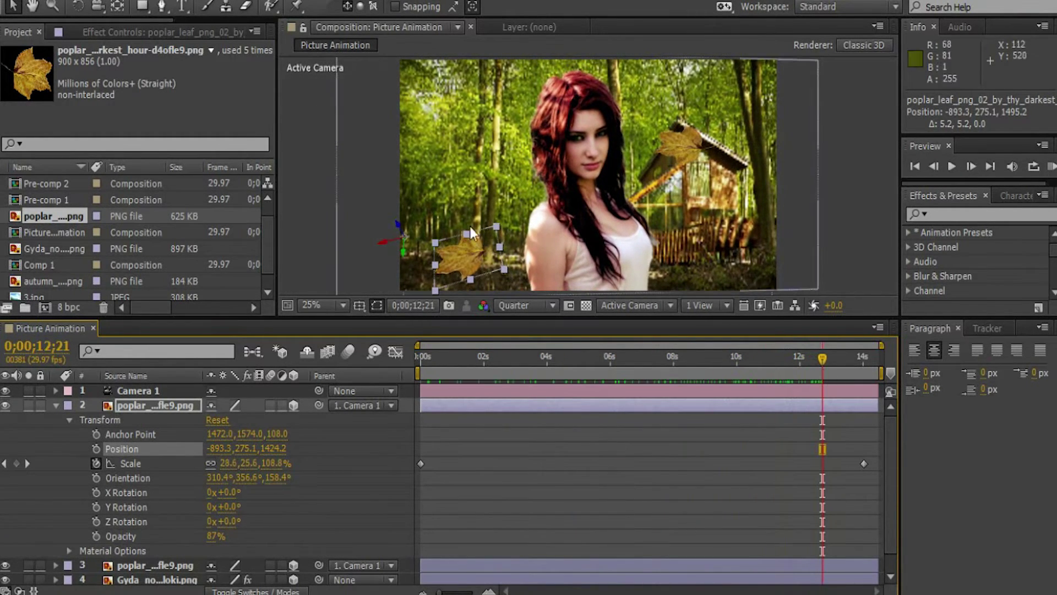
pyautogui.moveTo(470, 277); pyautogui.dragTo(465, 244)
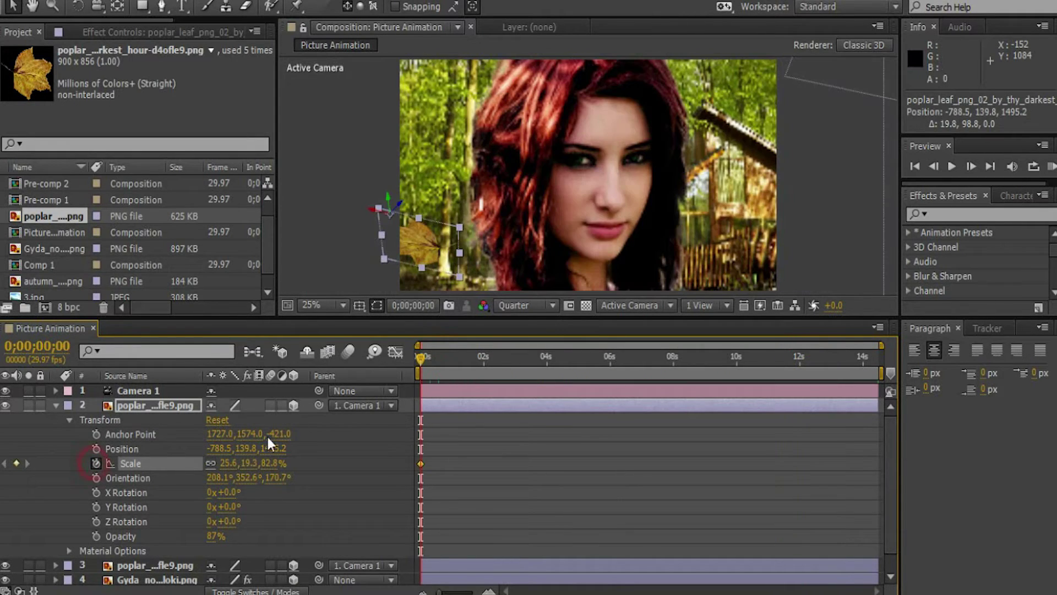
# Step: At the start of the composition, set the duplicate leaf's Scale to 95.0, 94.7, 302.8%
pyautogui.moveTo(458, 276)
pyautogui.mouseDown()
pyautogui.moveTo(477, 295)
pyautogui.moveTo(461, 266)
pyautogui.mouseUp()
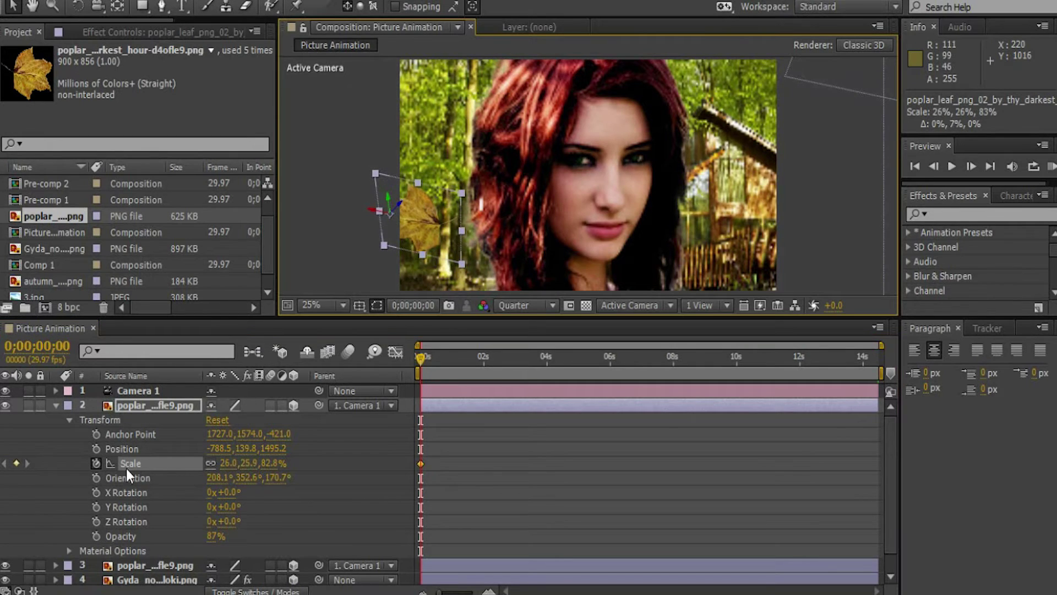
pyautogui.moveTo(231, 458); pyautogui.dragTo(429, 440)
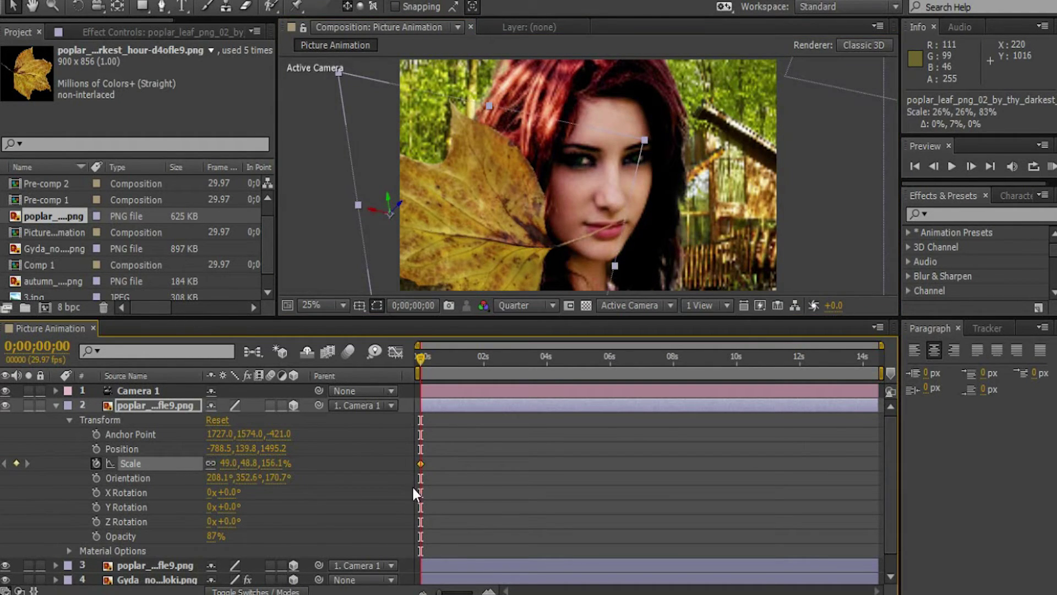
pyautogui.moveTo(227, 463); pyautogui.dragTo(268, 460)
# Step: At 0;00;14;14, set the duplicate leaf's Scale to 31.0, 30.9, 98.7%, check the shrinking motion and collapse the layer
pyautogui.moveTo(425, 358); pyautogui.dragTo(878, 386)
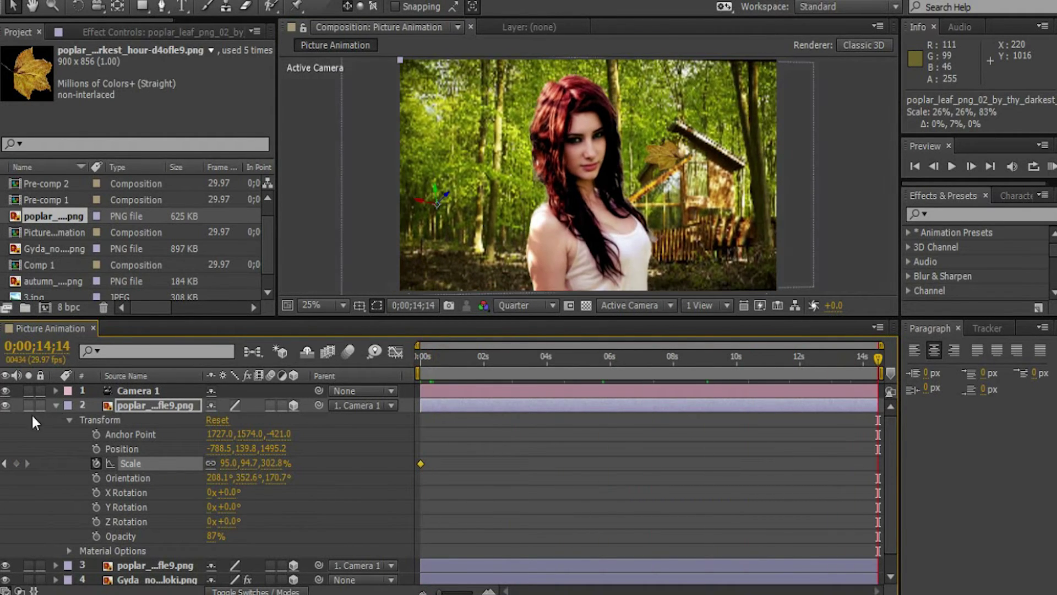
pyautogui.moveTo(218, 463); pyautogui.dragTo(185, 469)
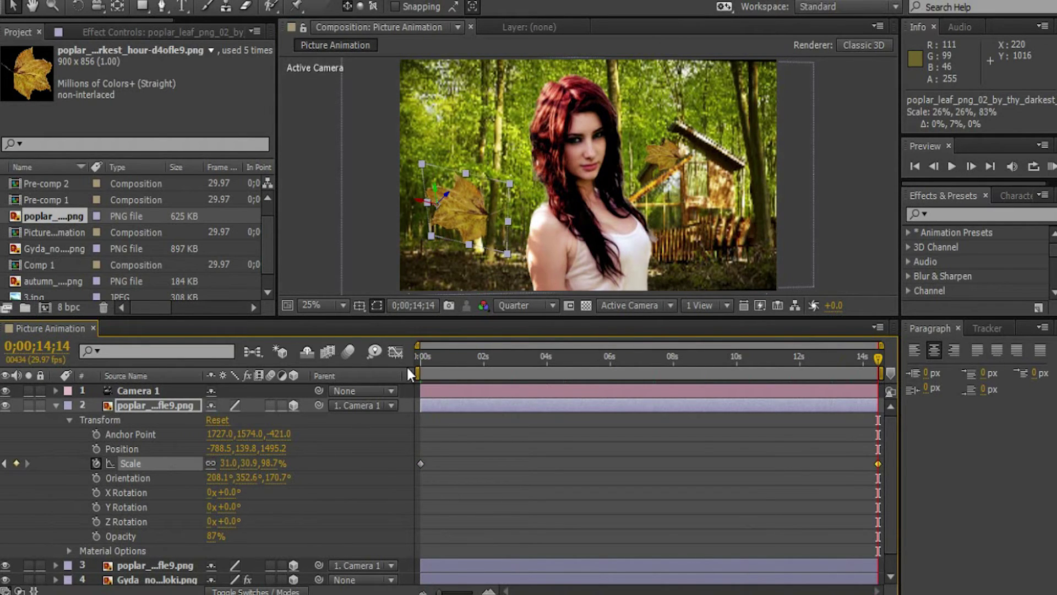
pyautogui.moveTo(418, 355); pyautogui.dragTo(880, 427)
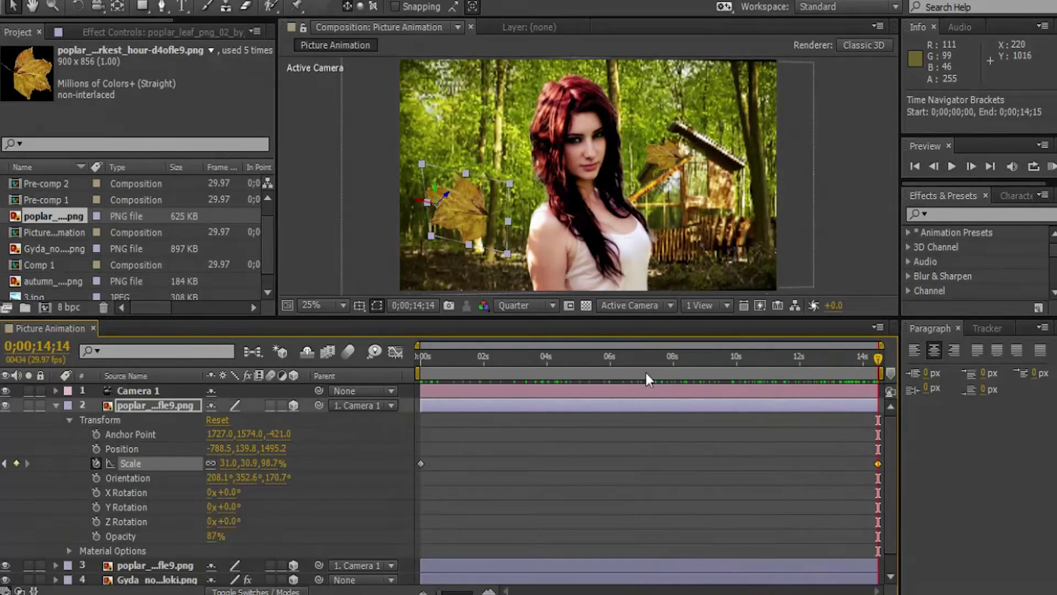
pyautogui.click(55, 404)
# Step: Add a third poplar leaf, rotate it 33.9°, scale it to about 30%, 25% and place it above the second leaf
pyautogui.moveTo(53, 216); pyautogui.dragTo(574, 198)
pyautogui.moveTo(502, 86); pyautogui.dragTo(553, 176)
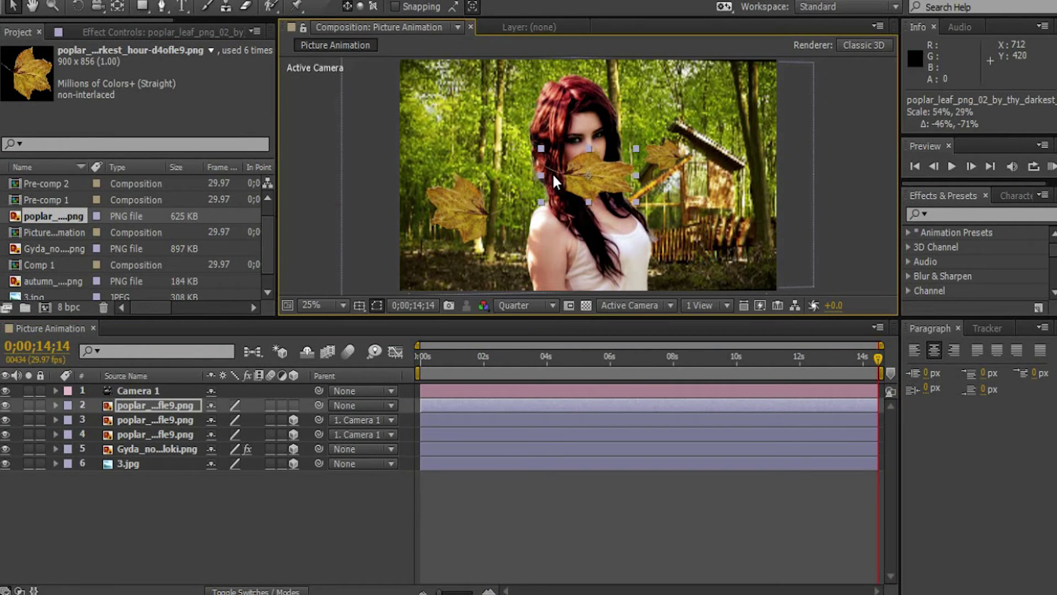
pyautogui.click(78, 7)
pyautogui.moveTo(617, 177); pyautogui.dragTo(463, 99)
pyautogui.click(13, 6)
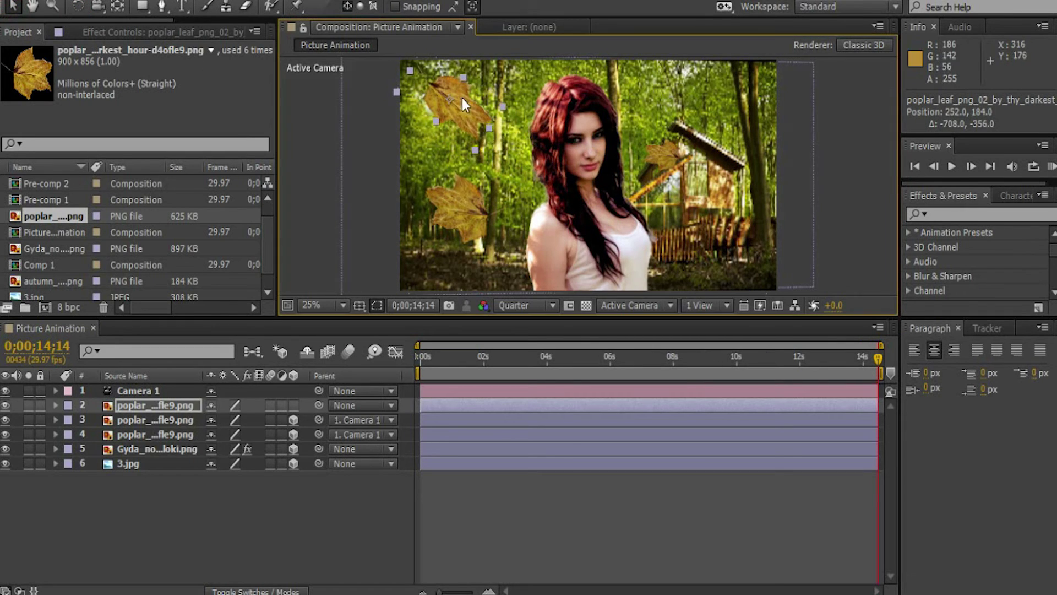
pyautogui.moveTo(474, 148); pyautogui.dragTo(461, 146)
pyautogui.moveTo(458, 107); pyautogui.dragTo(495, 123)
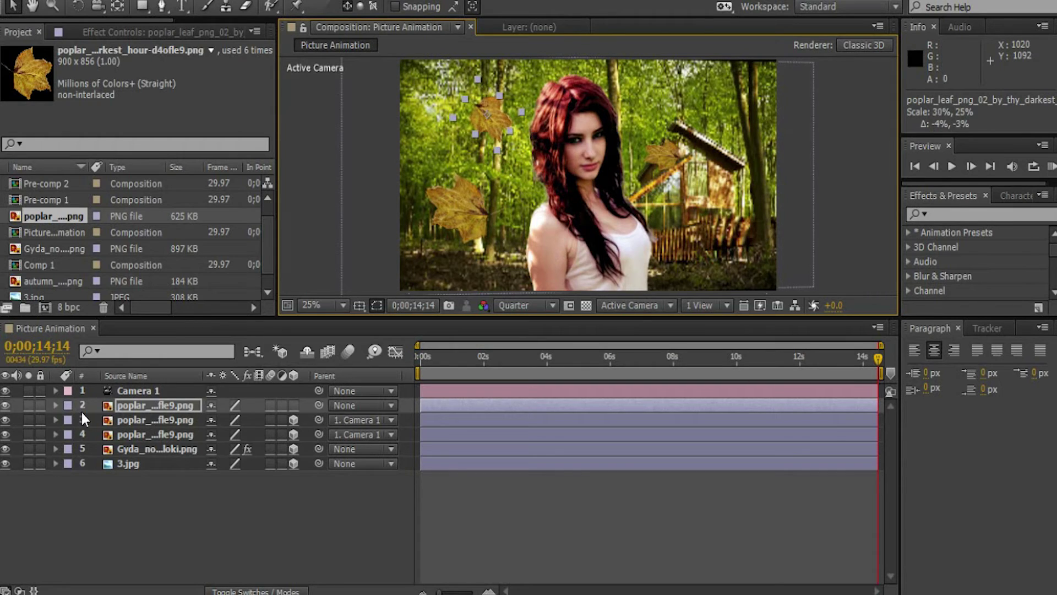
# Step: Expand the third leaf's Transform properties and enlarge it to a Scale of 93.9, 81.7% at the start of the composition
pyautogui.click(56, 406)
pyautogui.click(69, 420)
pyautogui.moveTo(643, 347); pyautogui.dragTo(421, 357)
pyautogui.moveTo(465, 165); pyautogui.dragTo(519, 228)
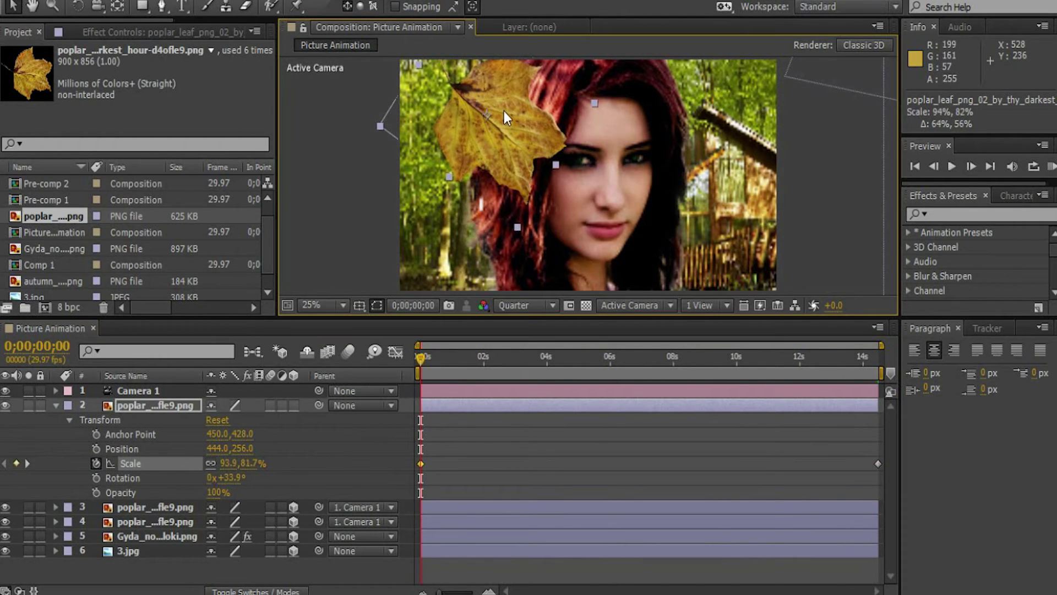
# Step: Enable Position keyframing for the third leaf and move it out of frame to -116, -360 at the start
pyautogui.click(97, 449)
pyautogui.moveTo(466, 134); pyautogui.dragTo(356, 3)
# Step: At 0;00;14;14, bring the third leaf into the frame at 365, 189 and check its motion across the timeline
pyautogui.moveTo(421, 359); pyautogui.dragTo(884, 376)
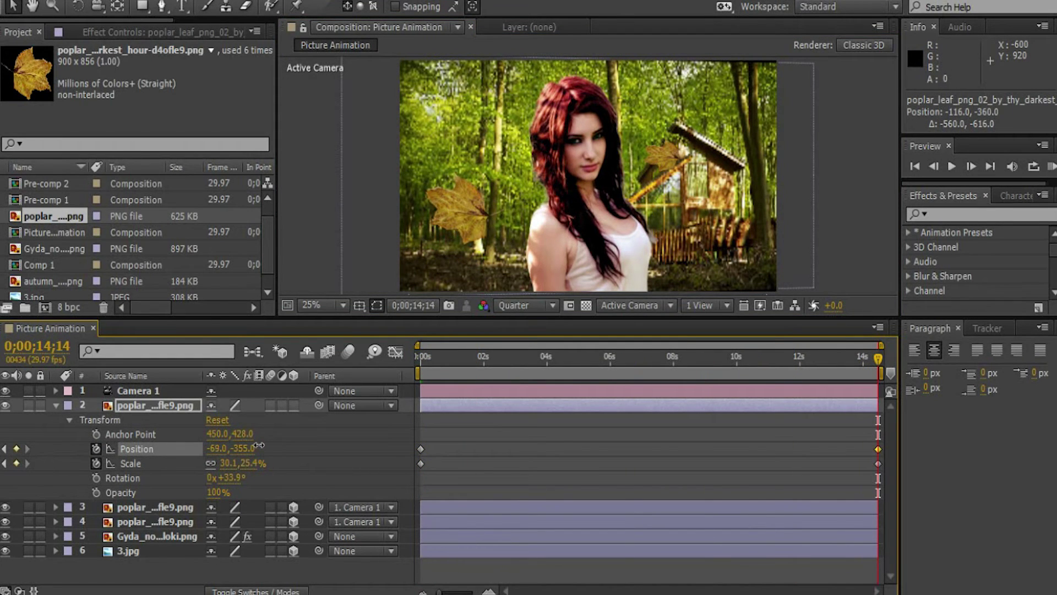
pyautogui.scroll(-1, 462, 197)
pyautogui.moveTo(494, 98); pyautogui.dragTo(535, 156)
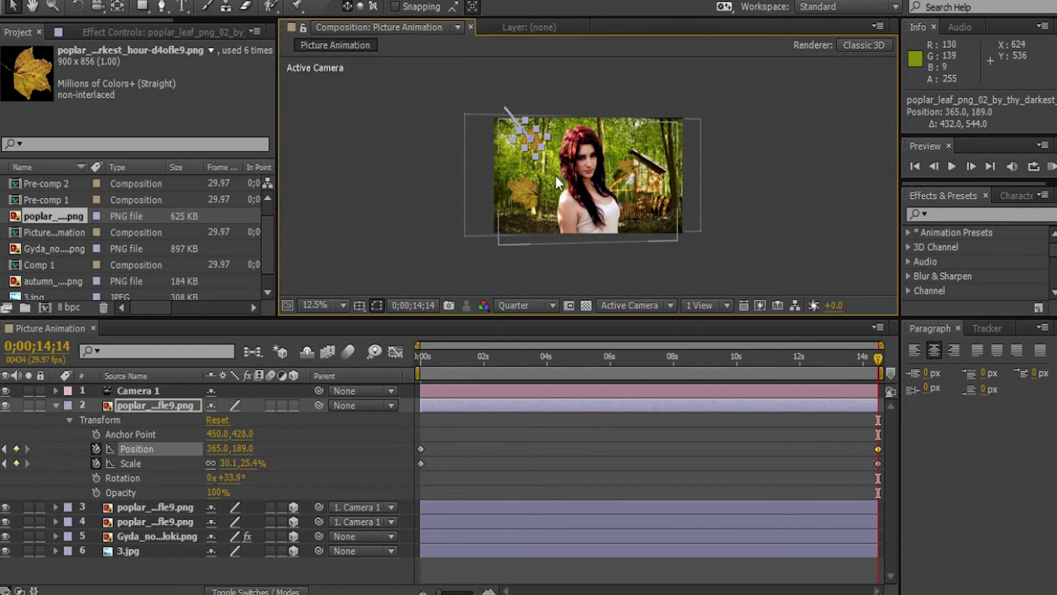
pyautogui.scroll(1, 555, 176)
pyautogui.moveTo(878, 358); pyautogui.dragTo(498, 363)
pyautogui.click(279, 488)
pyautogui.click(790, 212)
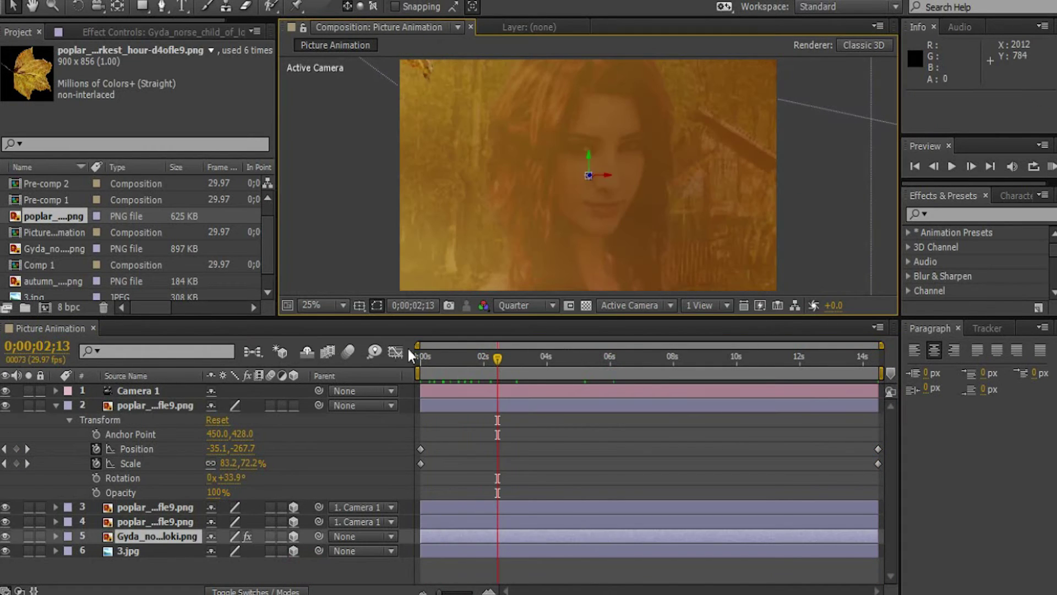
pyautogui.click(621, 358)
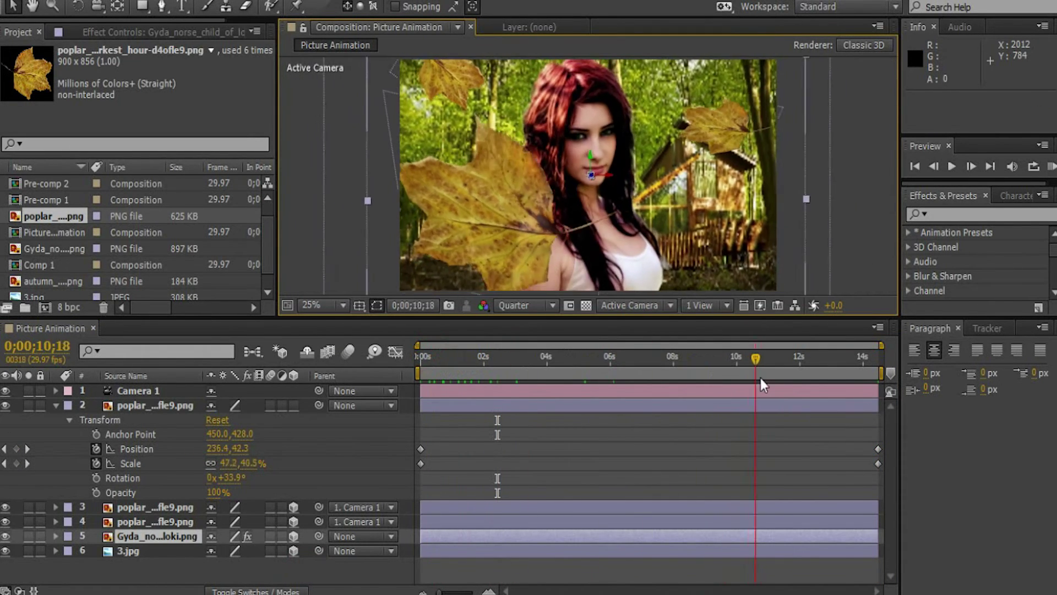
pyautogui.moveTo(761, 378); pyautogui.dragTo(673, 379)
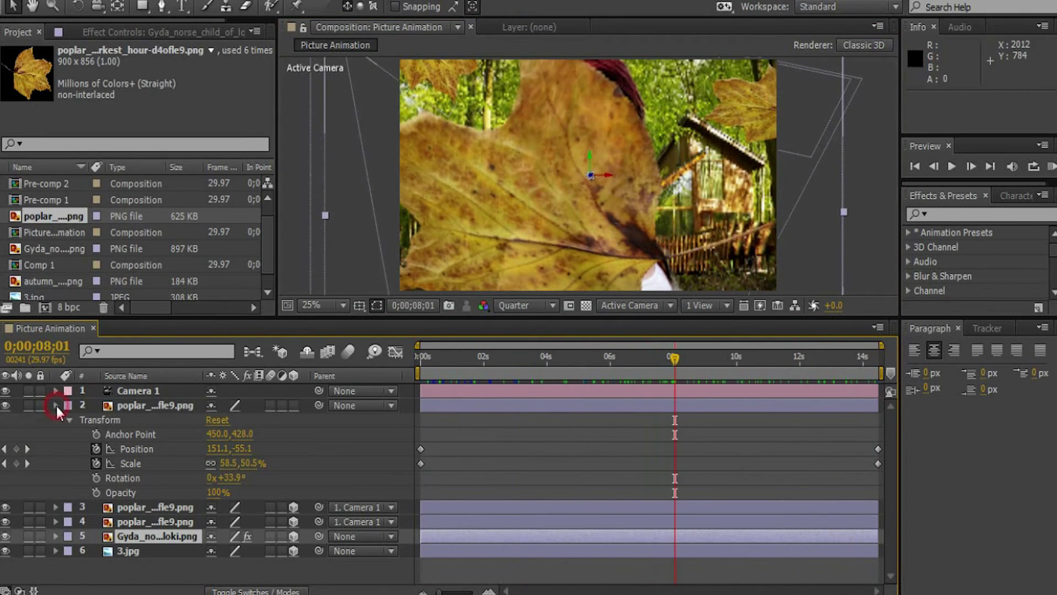
# Step: Collapse the third leaf's properties, move its layer below the other two poplar leaf layers and review the animation
pyautogui.click(56, 405)
pyautogui.click(434, 357)
pyautogui.moveTo(428, 357); pyautogui.dragTo(762, 405)
pyautogui.moveTo(174, 407); pyautogui.dragTo(183, 441)
pyautogui.moveTo(461, 358); pyautogui.dragTo(784, 404)
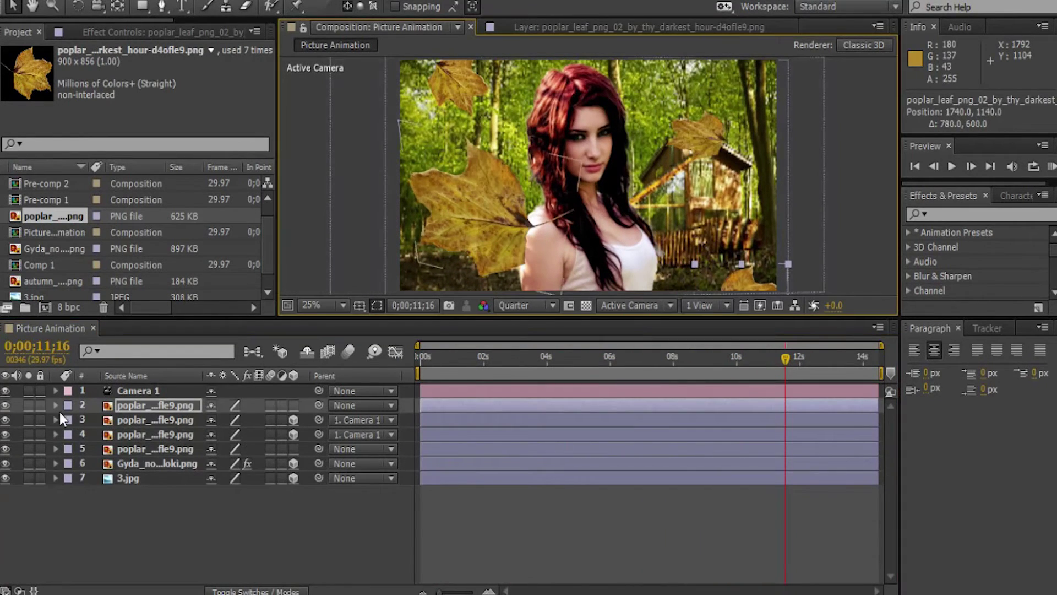
# Step: Expand the newest poplar leaf's properties, keyframe its Scale, and shift its Position and Scale keyframes to 0;00;14;14
pyautogui.click(56, 406)
pyautogui.click(130, 463)
pyautogui.moveTo(786, 358); pyautogui.dragTo(888, 367)
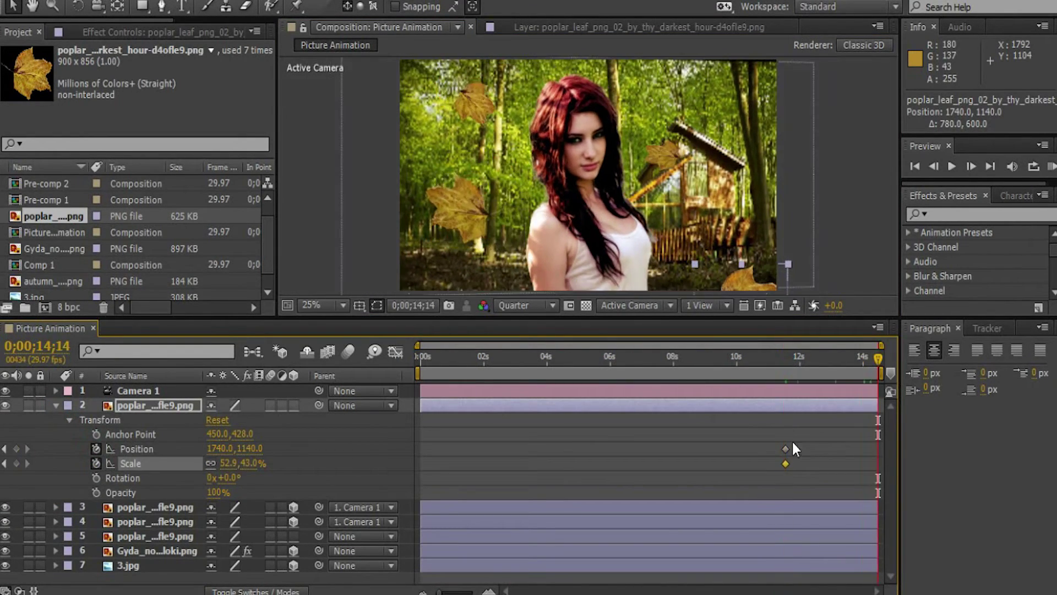
pyautogui.moveTo(792, 442); pyautogui.dragTo(780, 469)
pyautogui.moveTo(786, 464); pyautogui.dragTo(876, 464)
pyautogui.moveTo(473, 358); pyautogui.dragTo(951, 391)
pyautogui.moveTo(862, 443); pyautogui.dragTo(879, 463)
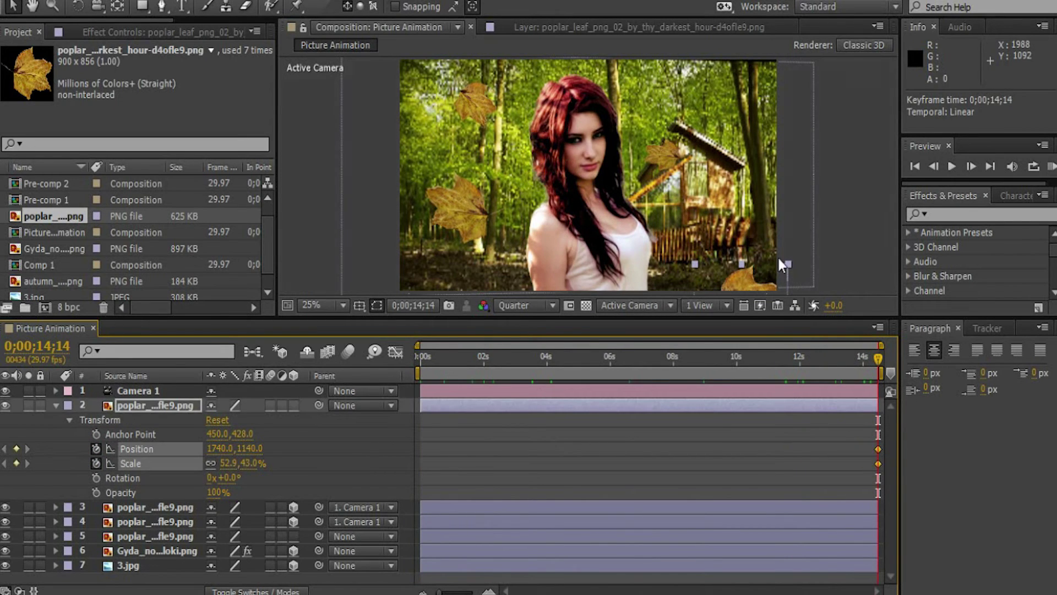
# Step: Shrink the newest leaf and move it to 1836, 1152 at the end, and scale it to about 116%, 75% at the start
pyautogui.moveTo(788, 265); pyautogui.dragTo(776, 273)
pyautogui.moveTo(746, 286); pyautogui.dragTo(764, 288)
pyautogui.moveTo(878, 358); pyautogui.dragTo(253, 393)
pyautogui.moveTo(726, 275); pyautogui.dragTo(659, 238)
pyautogui.moveTo(516, 361); pyautogui.dragTo(666, 376)
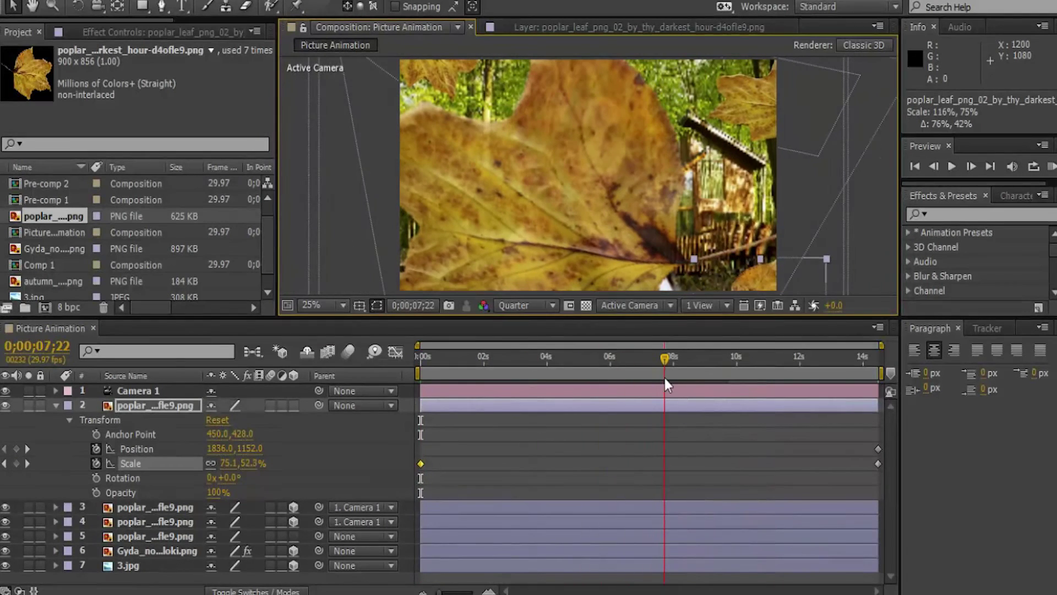
# Step: At 0;00;07;22, enlarge the newest leaf to about 689%, 359%, then select its starting Scale keyframe and scrub the animation
pyautogui.moveTo(693, 258); pyautogui.dragTo(190, 0)
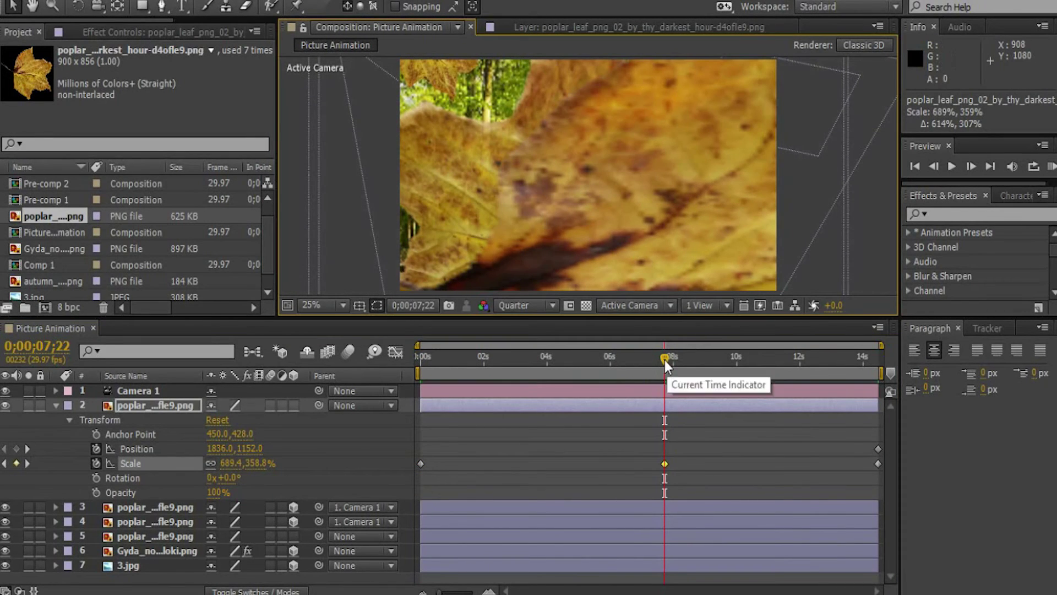
pyautogui.click(421, 464)
pyautogui.moveTo(441, 359); pyautogui.dragTo(568, 376)
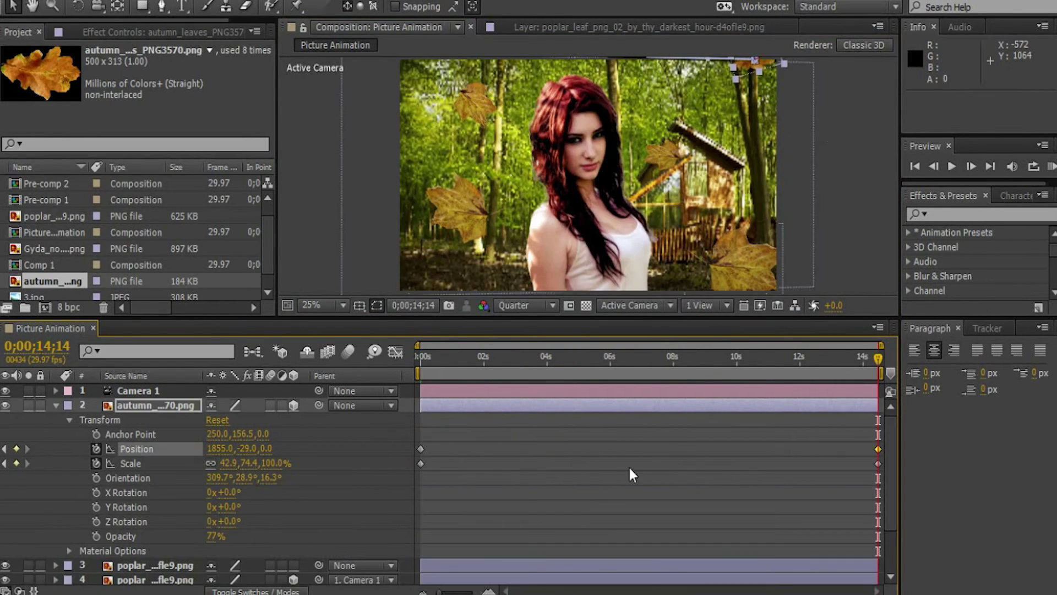
# Step: At 0;00;14;14, set the autumn leaf's Z position to 528, check its motion and collapse its properties
pyautogui.moveTo(266, 448); pyautogui.dragTo(675, 461)
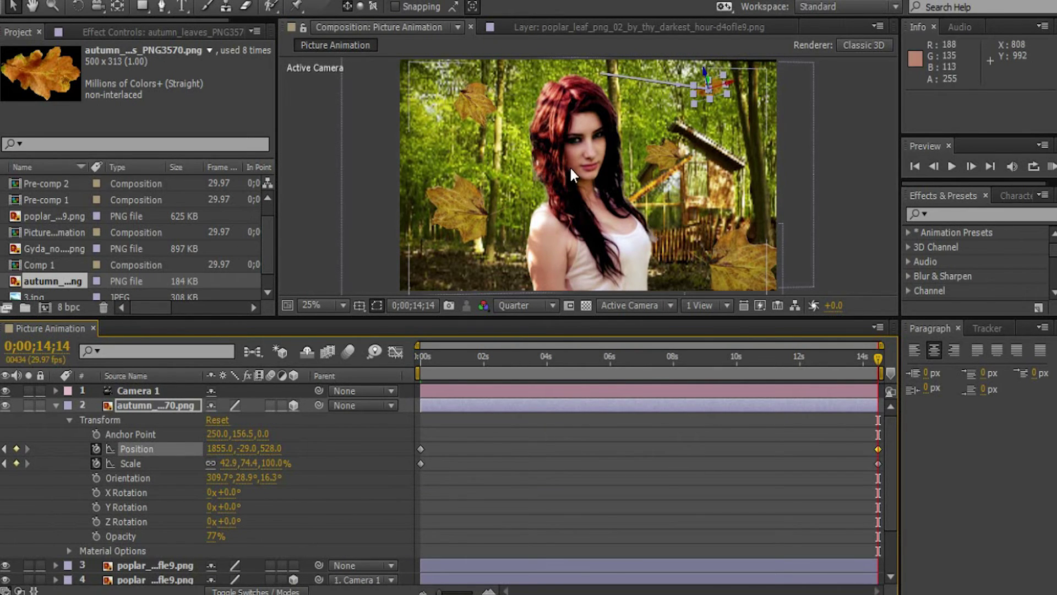
pyautogui.moveTo(523, 356); pyautogui.dragTo(903, 408)
pyautogui.click(844, 212)
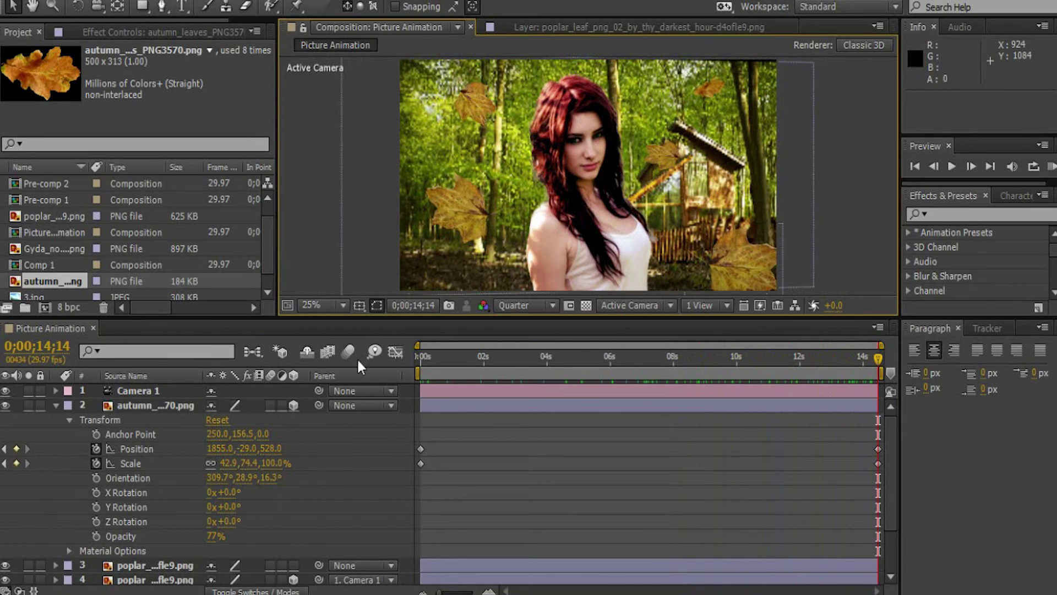
pyautogui.click(56, 405)
# Step: Add a second autumn leaf at 58.4, 64.2% scale, rotate it -153.6° and move it to 660, 928 beside the woman's arm
pyautogui.moveTo(52, 282); pyautogui.dragTo(62, 403)
pyautogui.moveTo(591, 186); pyautogui.dragTo(584, 274)
pyautogui.click(77, 6)
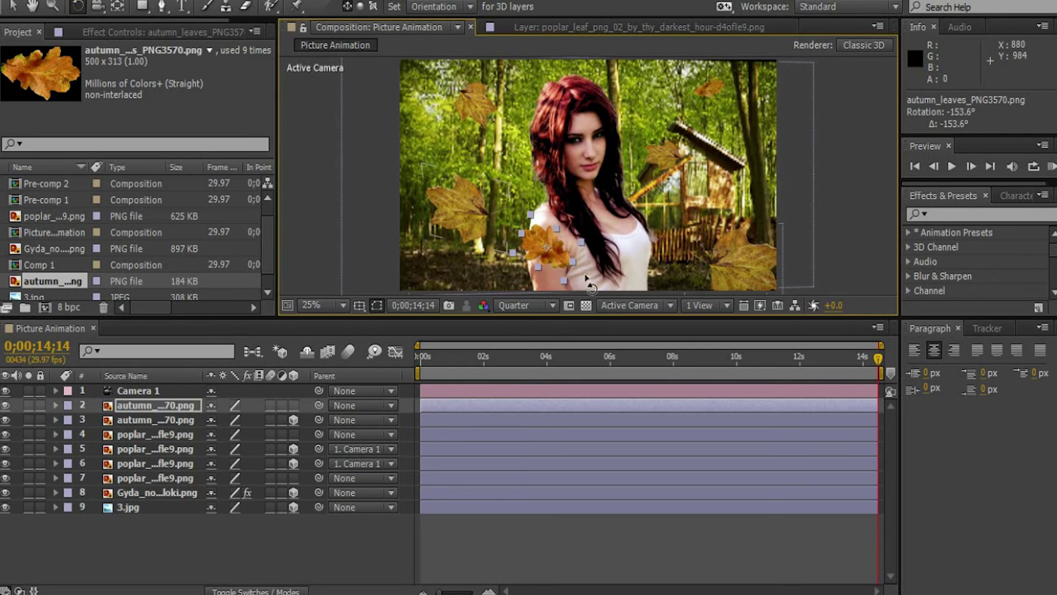
pyautogui.click(13, 6)
pyautogui.moveTo(537, 239); pyautogui.dragTo(519, 255)
# Step: Expand the second autumn leaf's Transform properties and set its Opacity to 81%
pyautogui.click(56, 405)
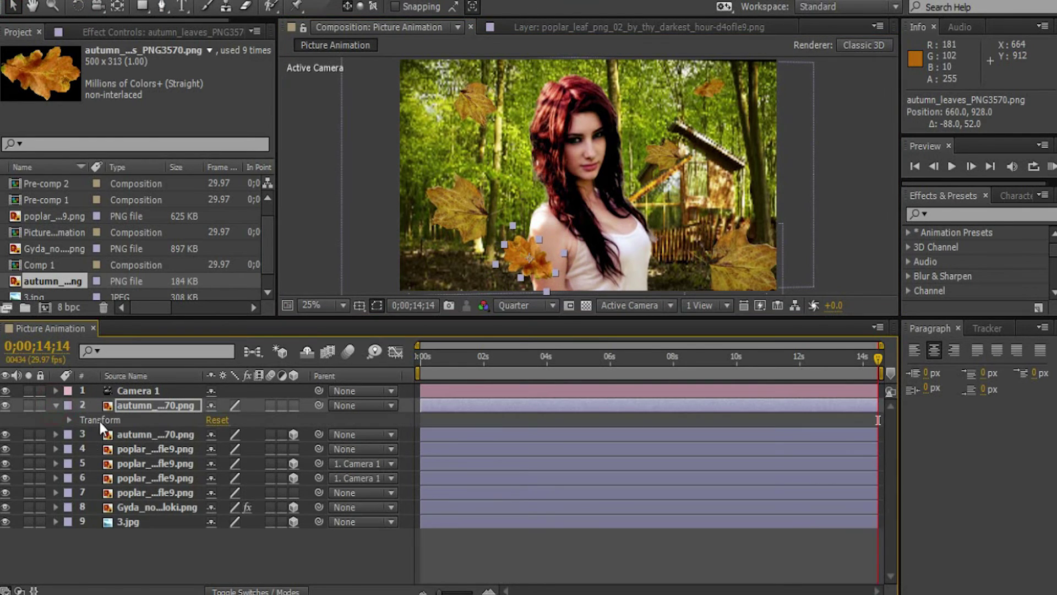
pyautogui.click(69, 419)
pyautogui.moveTo(202, 493); pyautogui.dragTo(210, 493)
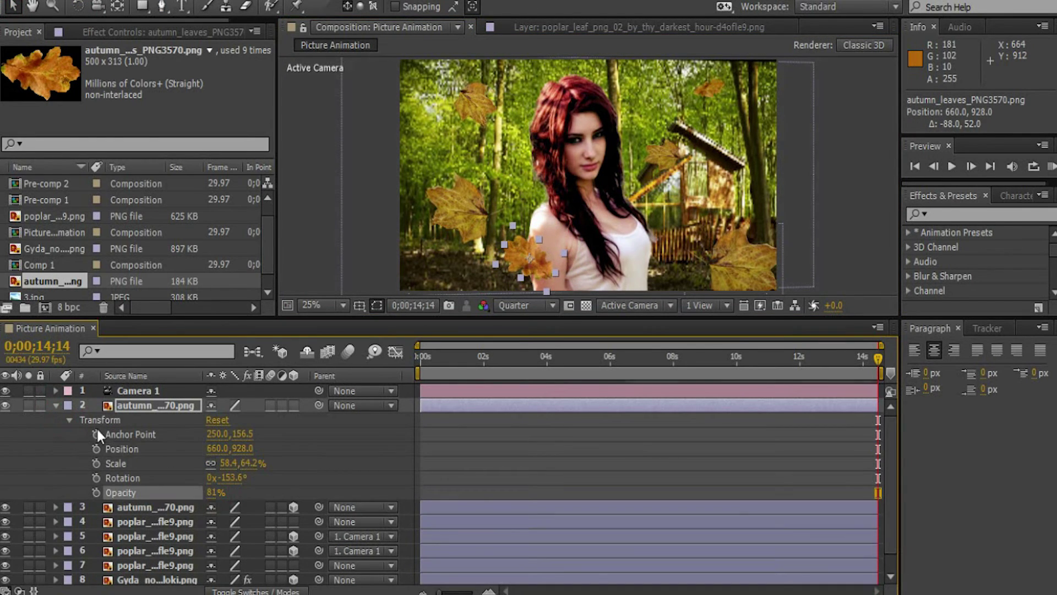
# Step: Enable Position and Rotation keyframing for the second autumn leaf at 0;00;14;14
pyautogui.keyDown('alt'); pyautogui.click(97, 449); pyautogui.keyUp('alt')
pyautogui.keyDown('alt'); pyautogui.click(96, 478); pyautogui.keyUp('alt')
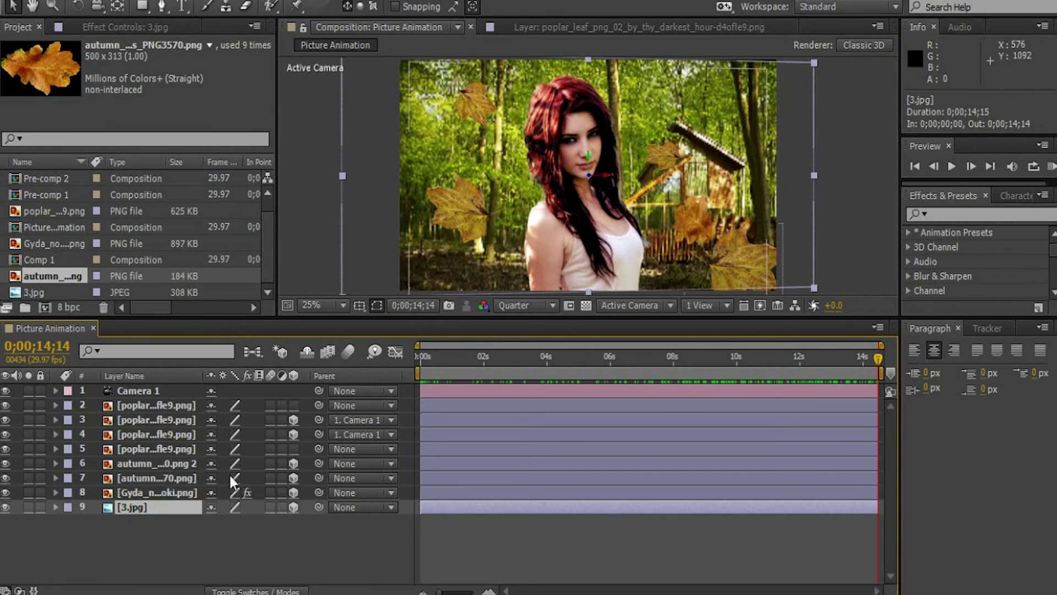
# Step: Keyframe the 3.jpg background's Scale at 0;00;14;14, then enlarge it to 215.0, 254.4, 117.5% at 0;00;00;00 and collapse its Transform properties
pyautogui.click(56, 508)
pyautogui.click(69, 521)
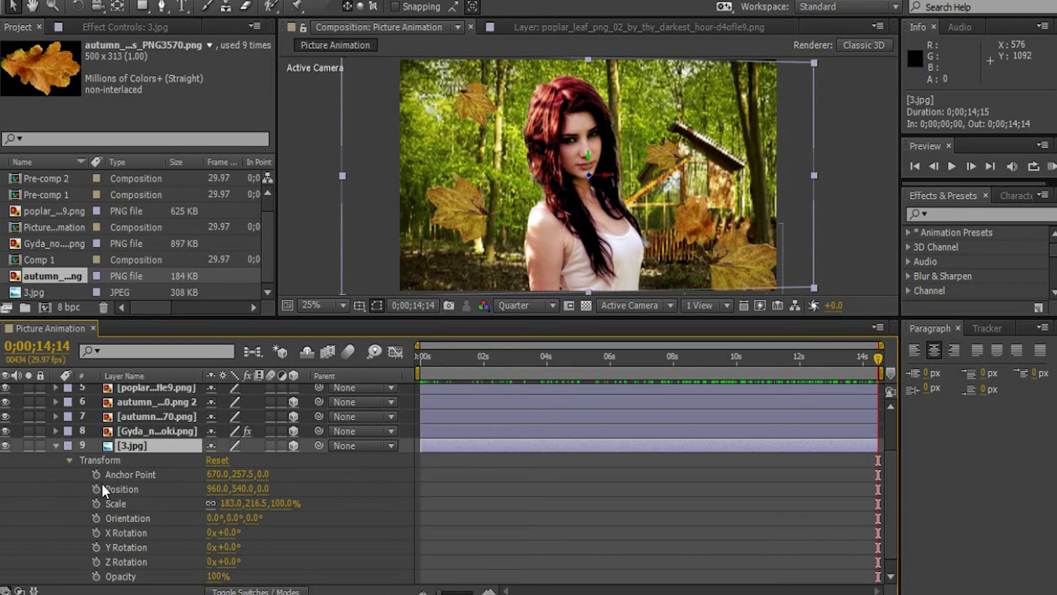
pyautogui.click(97, 503)
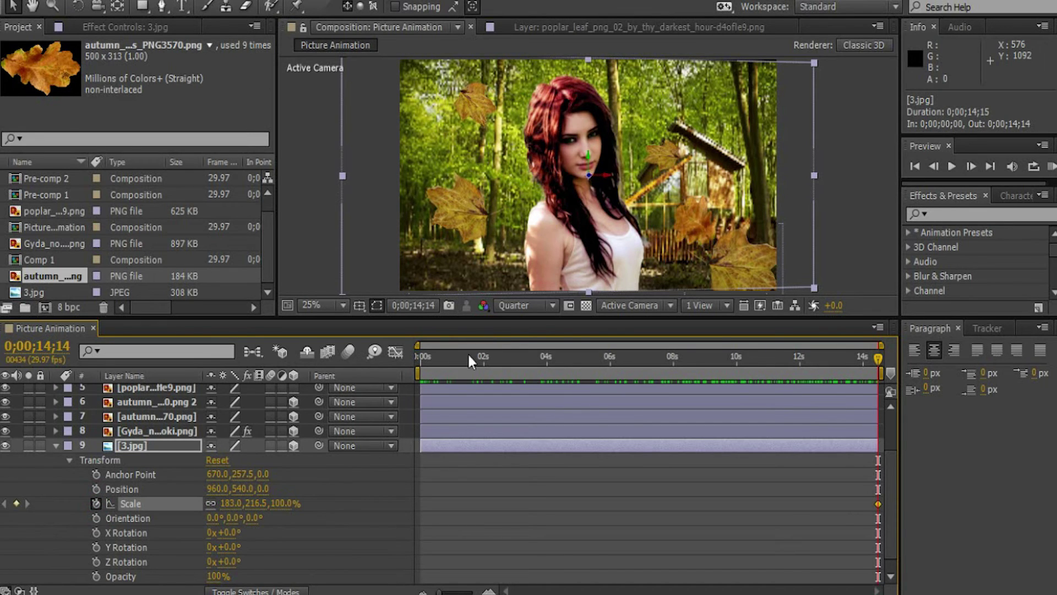
pyautogui.press('Home')
pyautogui.moveTo(237, 504); pyautogui.dragTo(258, 501)
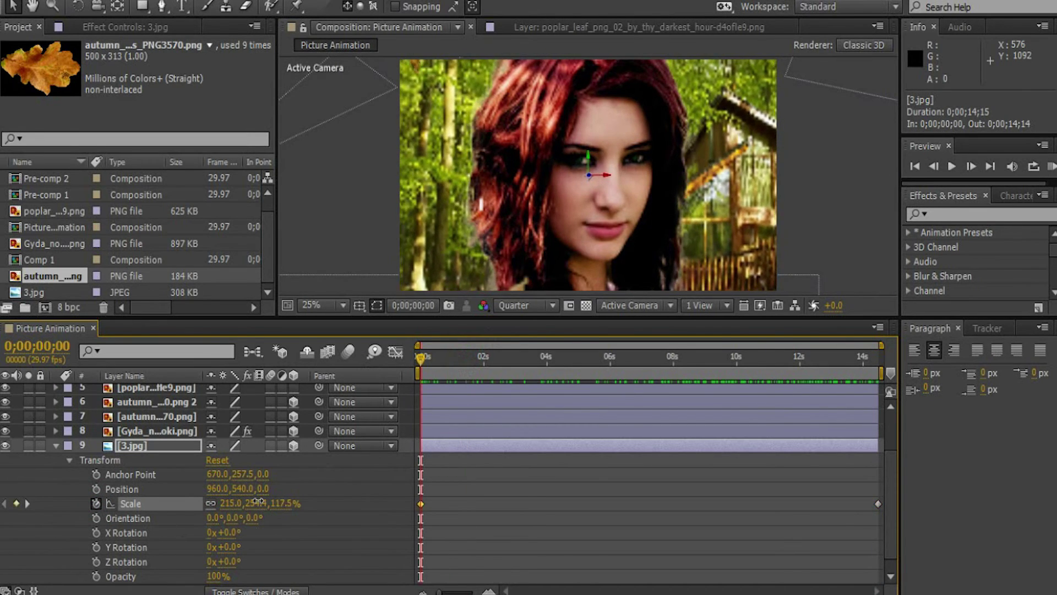
pyautogui.click(68, 460)
# Step: Apply Fast Blur to the 3.jpg background layer and expand the effect's properties in the timeline
pyautogui.click(166, 0)
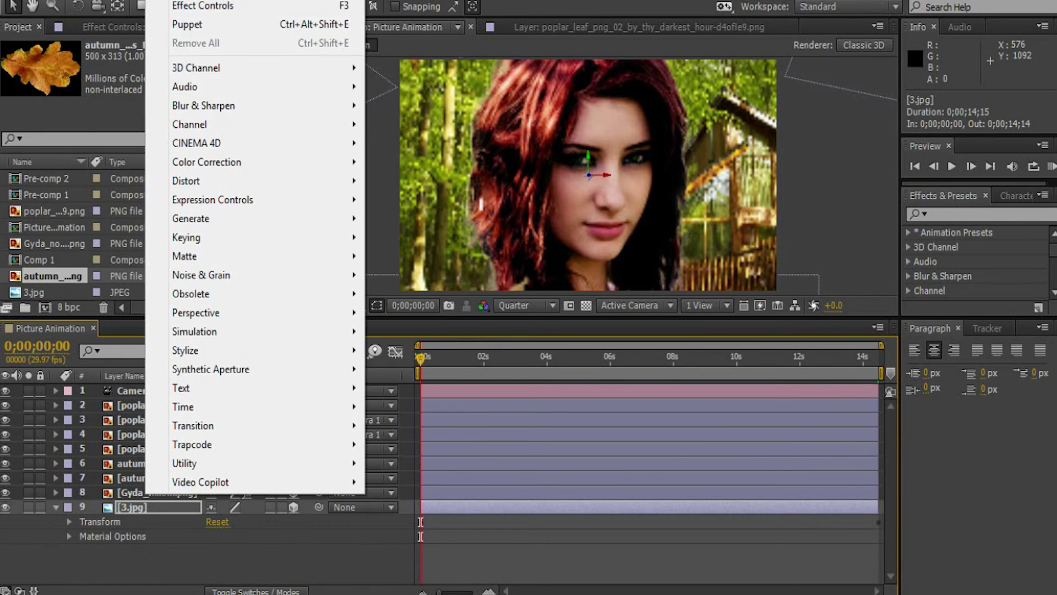
pyautogui.moveTo(299, 108)
pyautogui.click(440, 294)
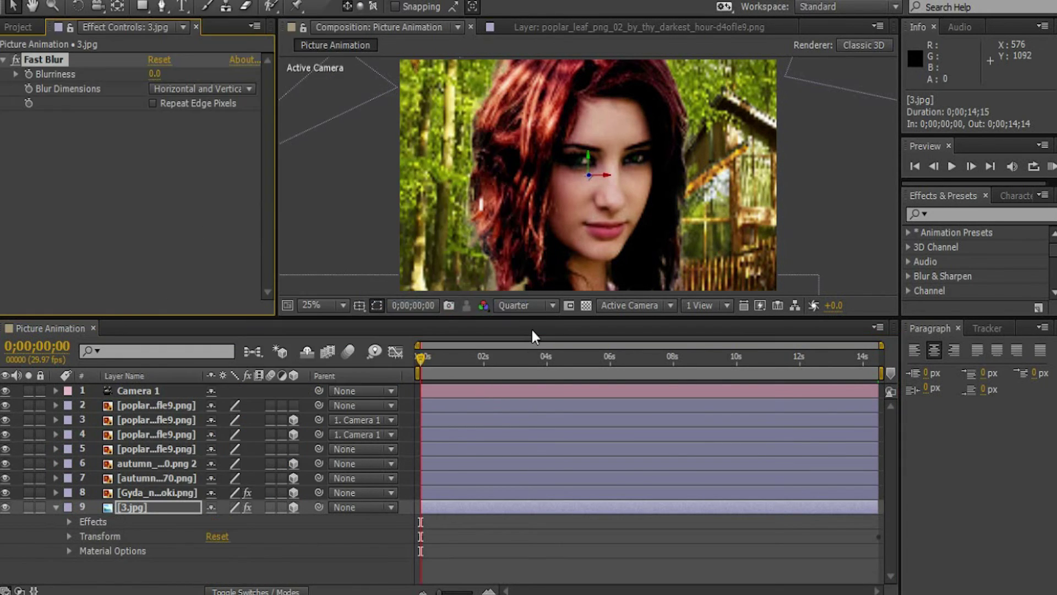
pyautogui.click(69, 521)
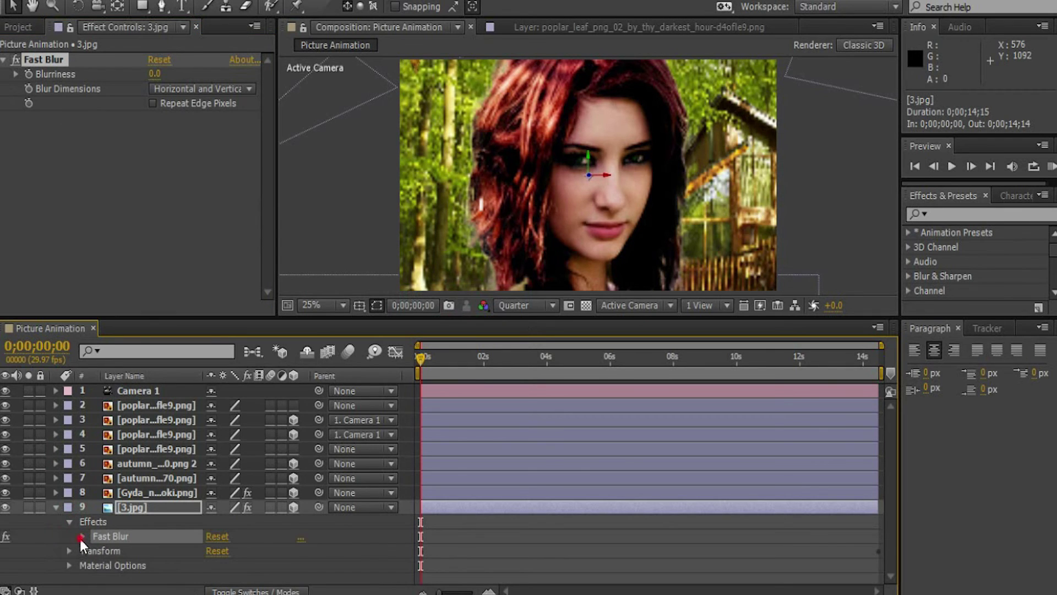
pyautogui.click(81, 537)
# Step: Try a Fast Blur Blurriness of 5.0, check it at 0;00;14;14 and reset it to 0
pyautogui.moveTo(214, 534)
pyautogui.mouseDown()
pyautogui.moveTo(235, 534)
pyautogui.moveTo(220, 535)
pyautogui.mouseUp()
pyautogui.moveTo(420, 378); pyautogui.dragTo(892, 369)
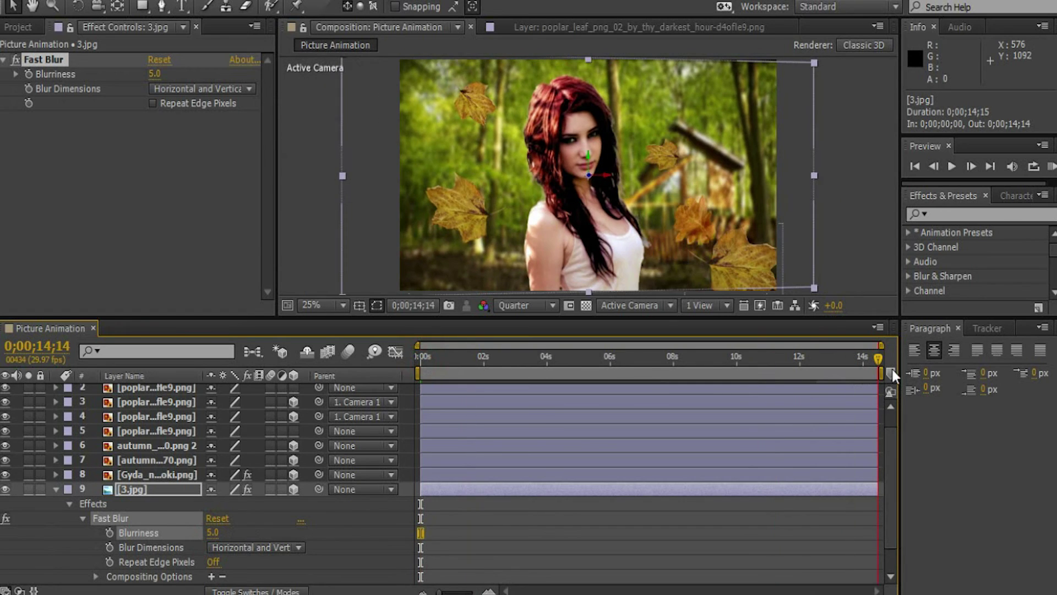
pyautogui.click(214, 532)
pyautogui.write('0')
pyautogui.press('Return')
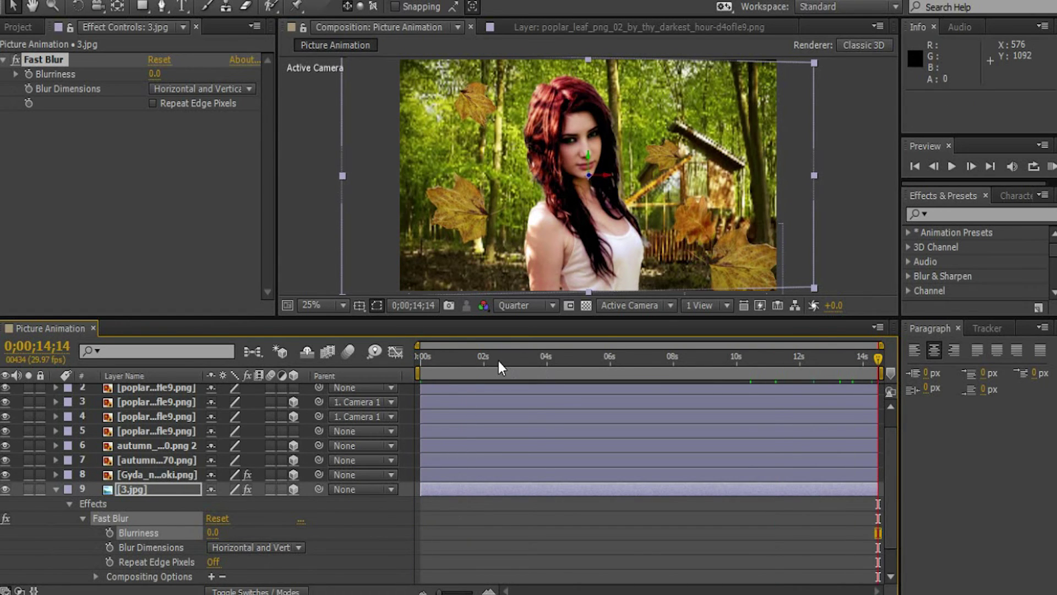
# Step: Keyframe the background's Blurriness at 5 at 0;00;14;14 and at 0 at 0;00;00;00
pyautogui.click(109, 532)
pyautogui.click(213, 532)
pyautogui.write('5')
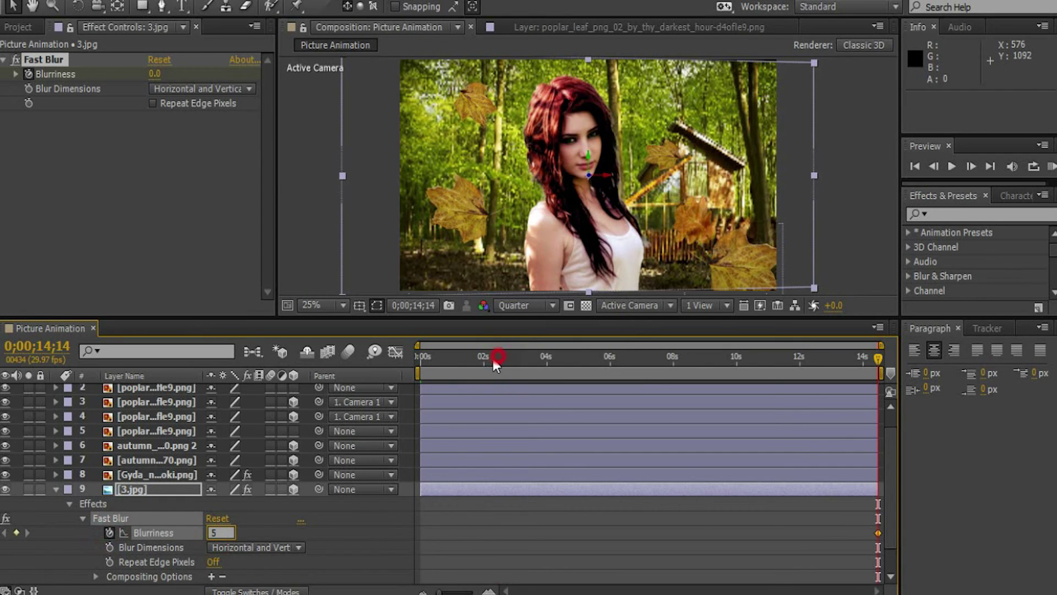
pyautogui.moveTo(493, 358); pyautogui.dragTo(414, 366)
pyautogui.click(213, 532)
pyautogui.write('0')
pyautogui.press('Return')
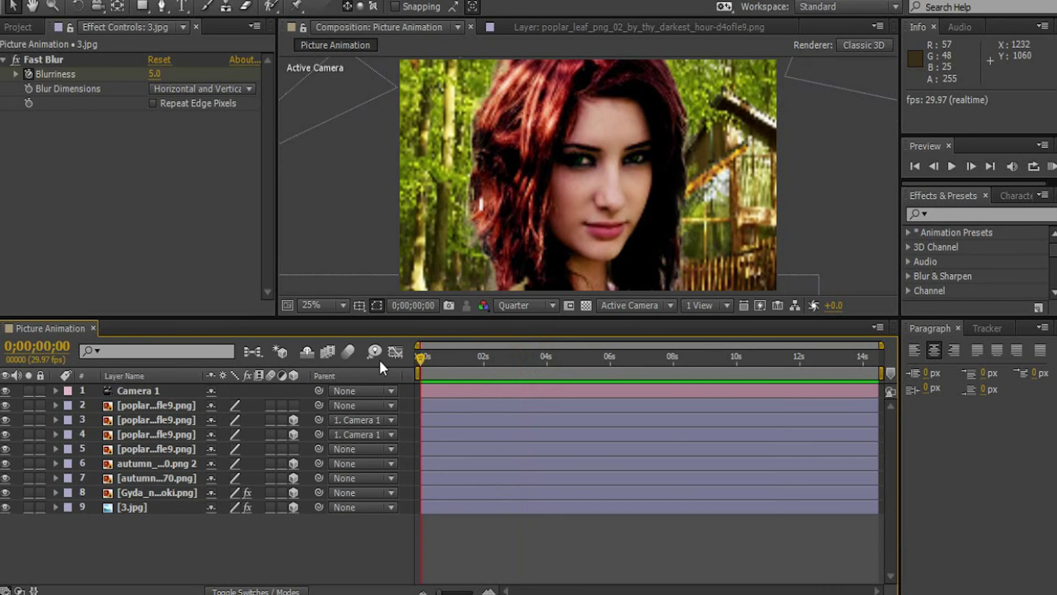
# Step: Review the animation and background blur from the start through 0;00;14;14
pyautogui.moveTo(379, 359); pyautogui.dragTo(878, 366)
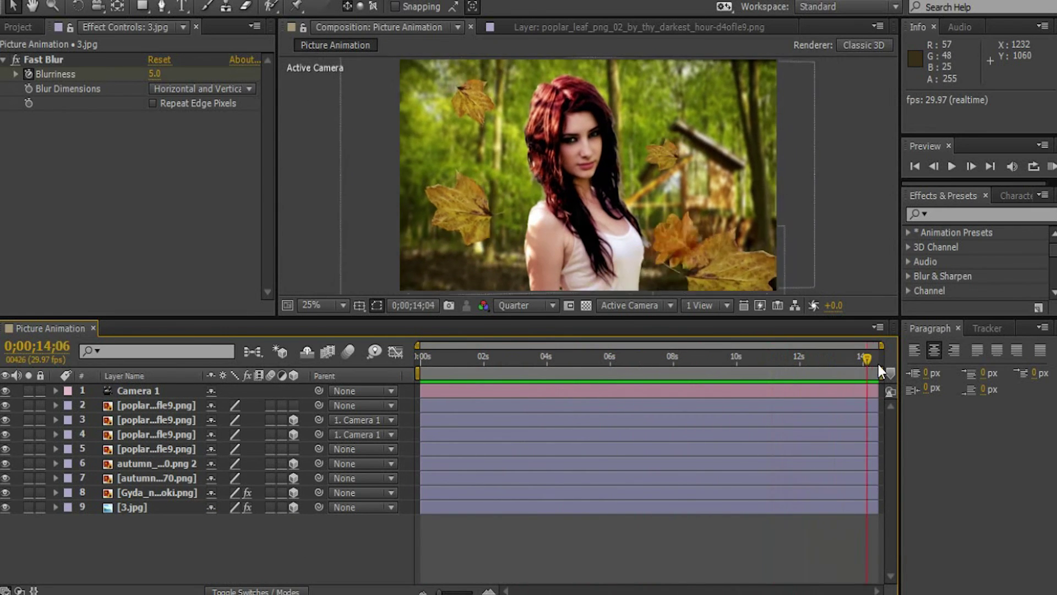
pyautogui.press('Home')
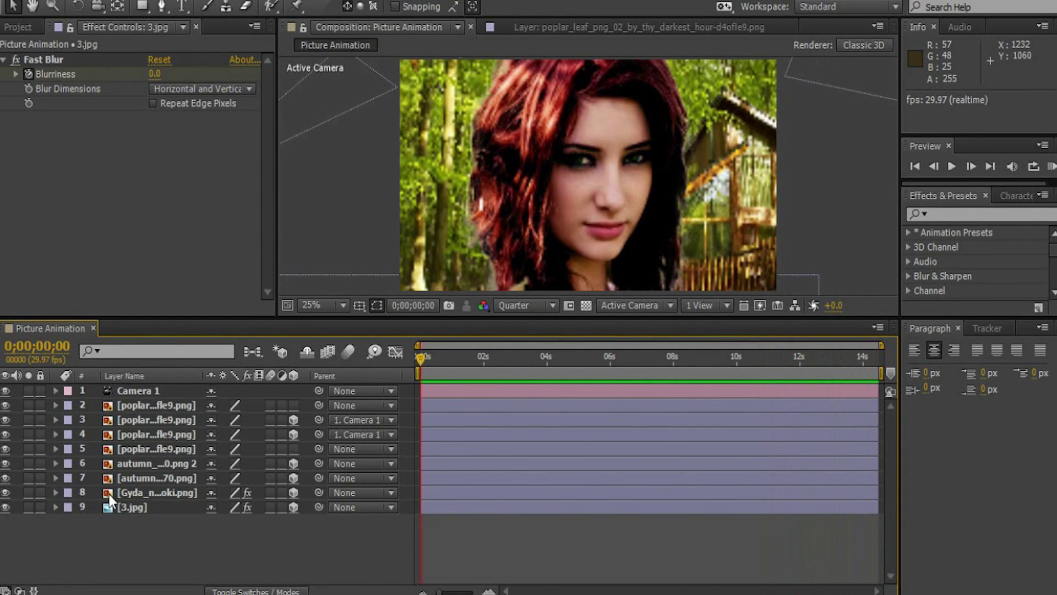
pyautogui.moveTo(456, 357); pyautogui.dragTo(907, 351)
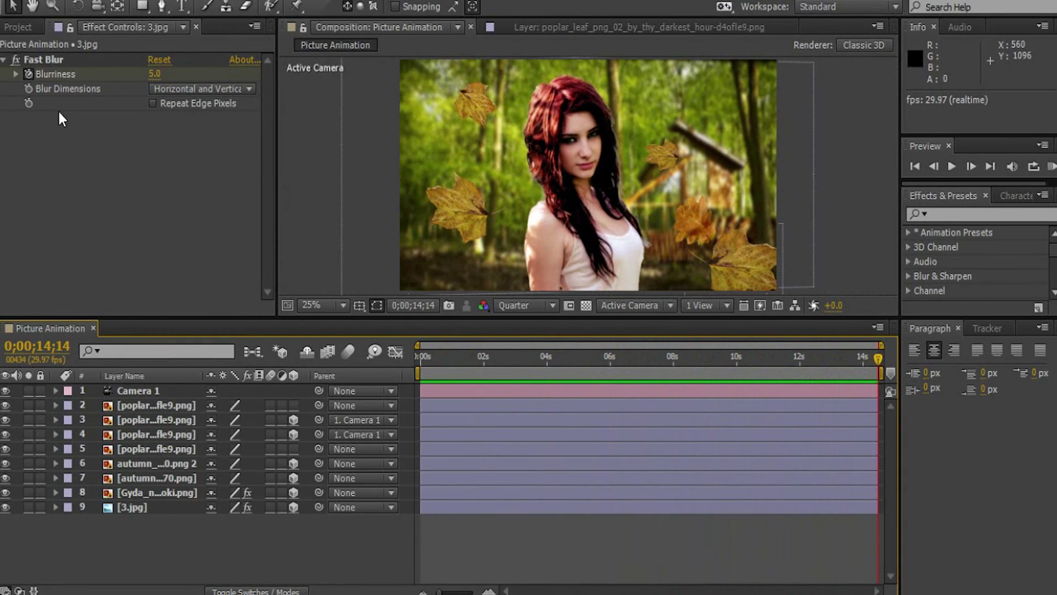
# Step: Add the Picture Animation composition to the Render Queue
pyautogui.click(6, 1)
pyautogui.moveTo(110, 215)
pyautogui.click(340, 236)
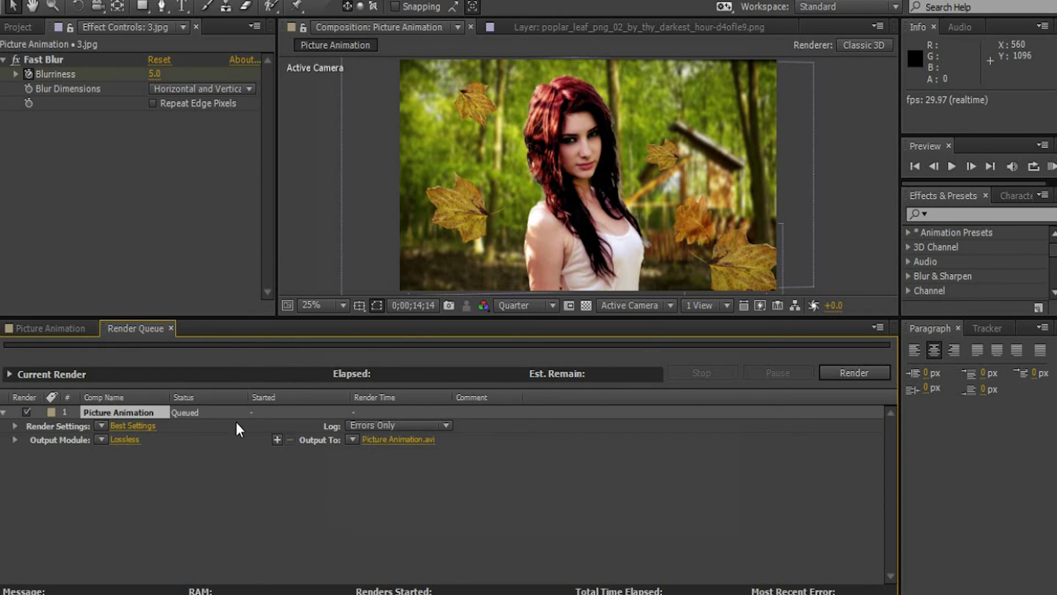
# Step: Set the Picture Animation output module's format to QuickTime with the H.264 video codec
pyautogui.click(125, 439)
pyautogui.click(513, 77)
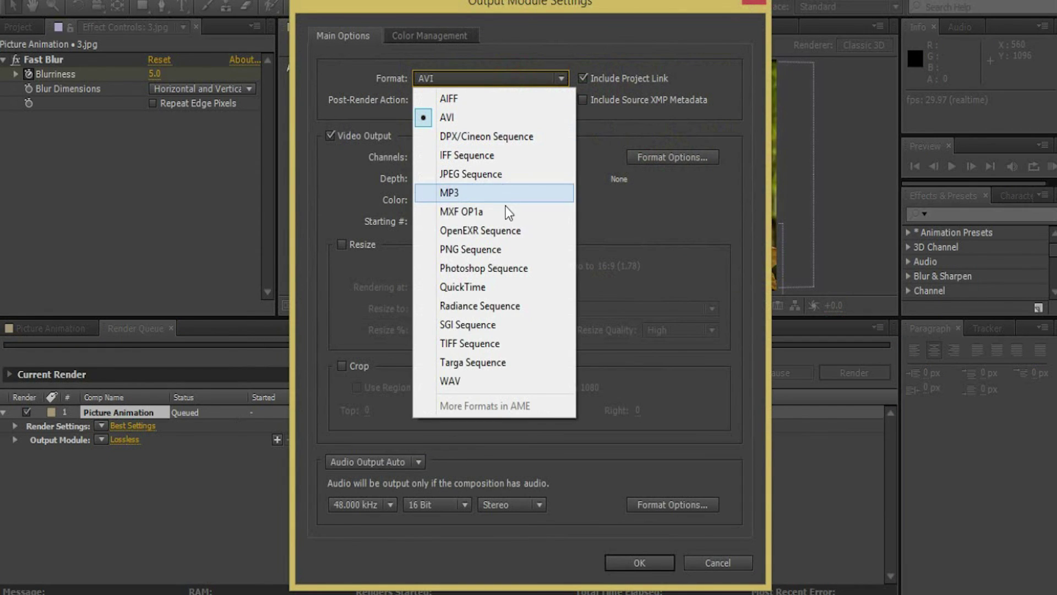
pyautogui.click(508, 286)
pyautogui.click(698, 160)
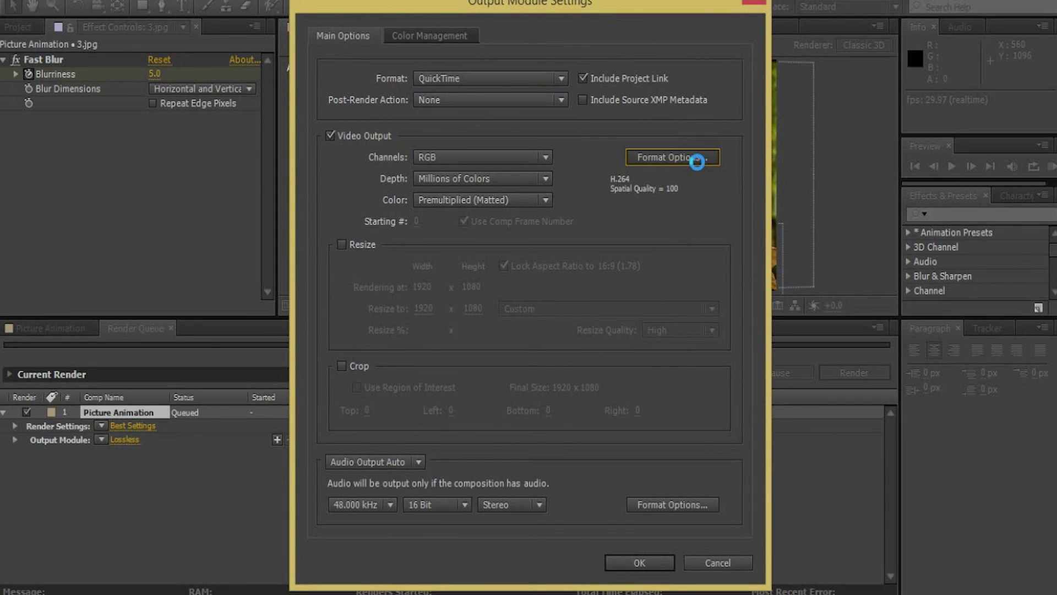
pyautogui.click(538, 109)
pyautogui.click(537, 108)
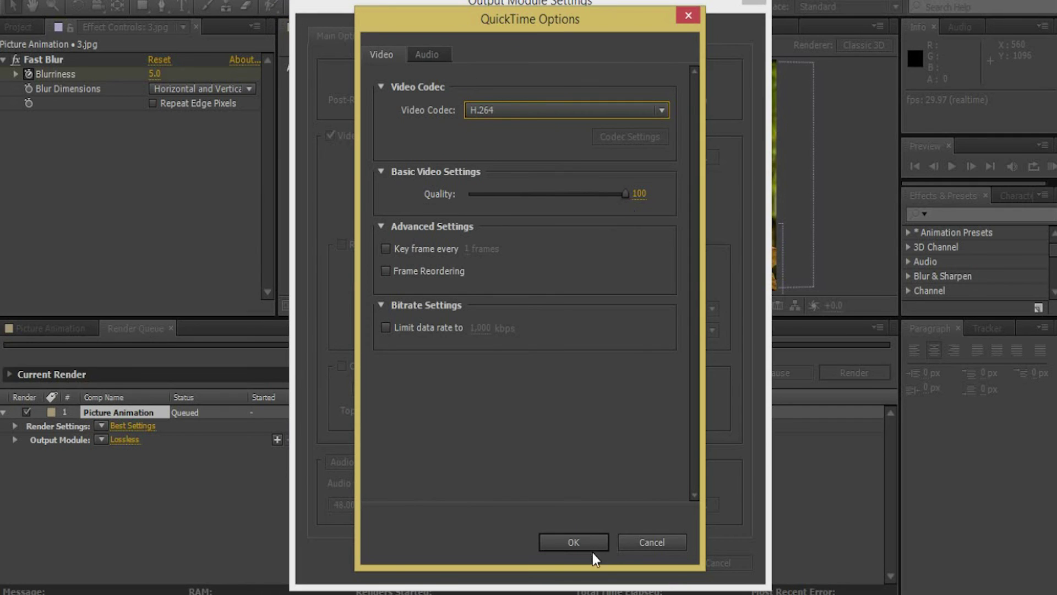
pyautogui.click(575, 542)
pyautogui.click(639, 562)
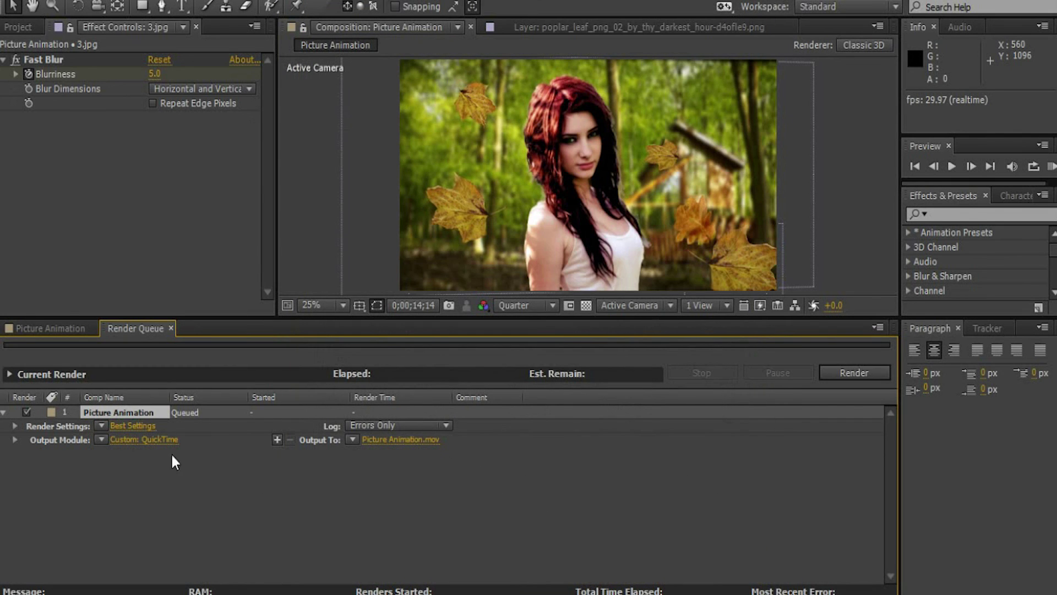